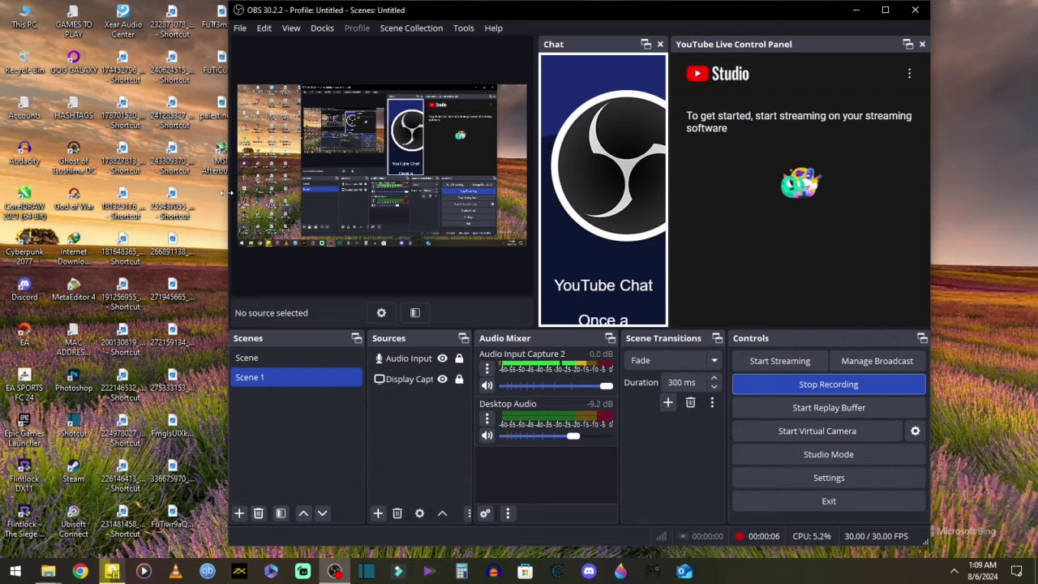
Step: Launch MSI Afterburner from the desktop and minimize the OBS window out of the way
left_click(220, 178)
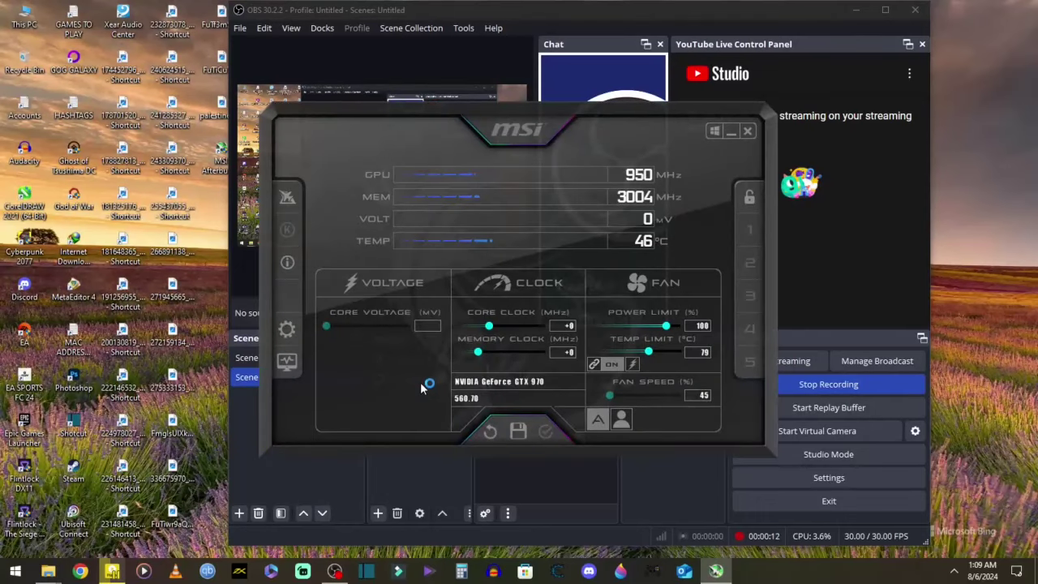
left_click(857, 11)
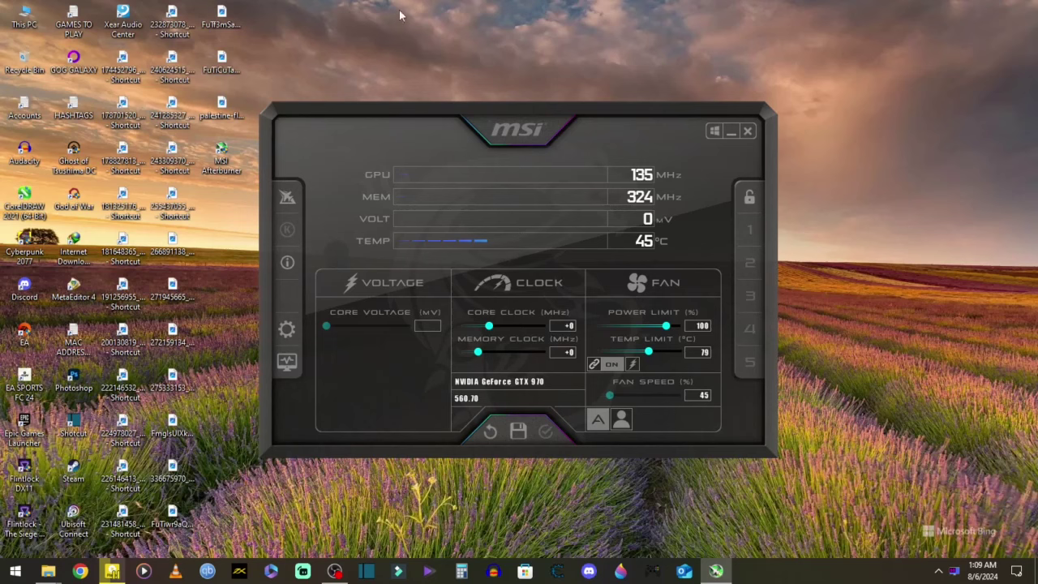
Step: Open Afterburner properties and RivaTuner Statistics Server, placing RivaTuner on the screen's right side
left_click(285, 324)
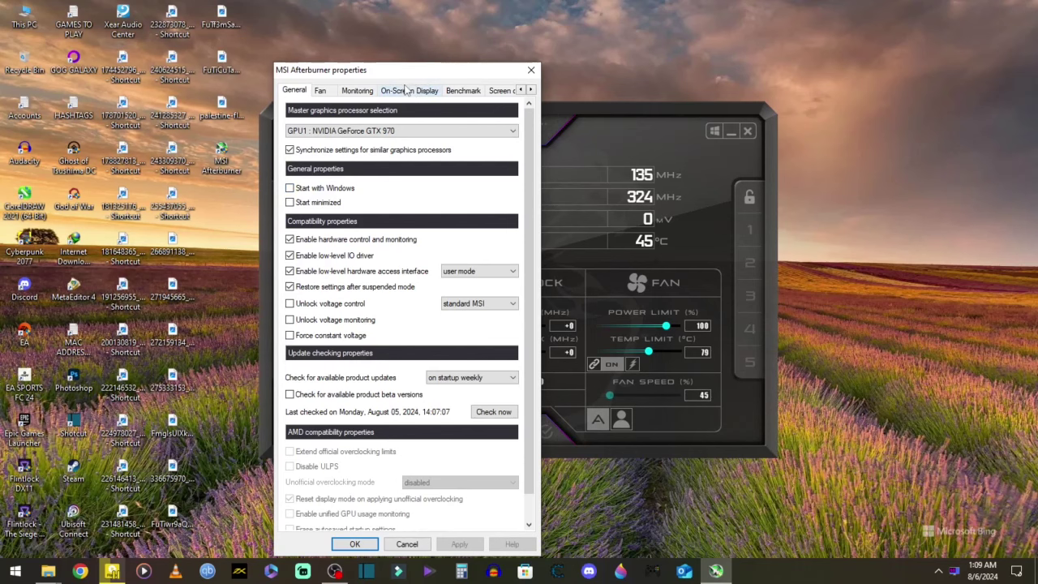
left_click_drag(379, 81, 434, 46)
left_click(955, 571)
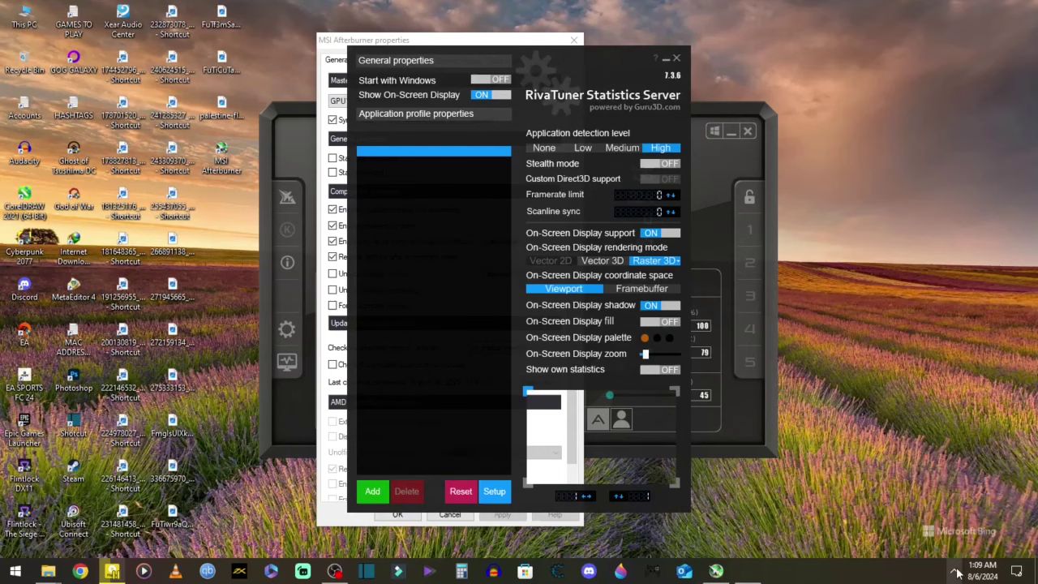
left_click_drag(543, 56, 855, 46)
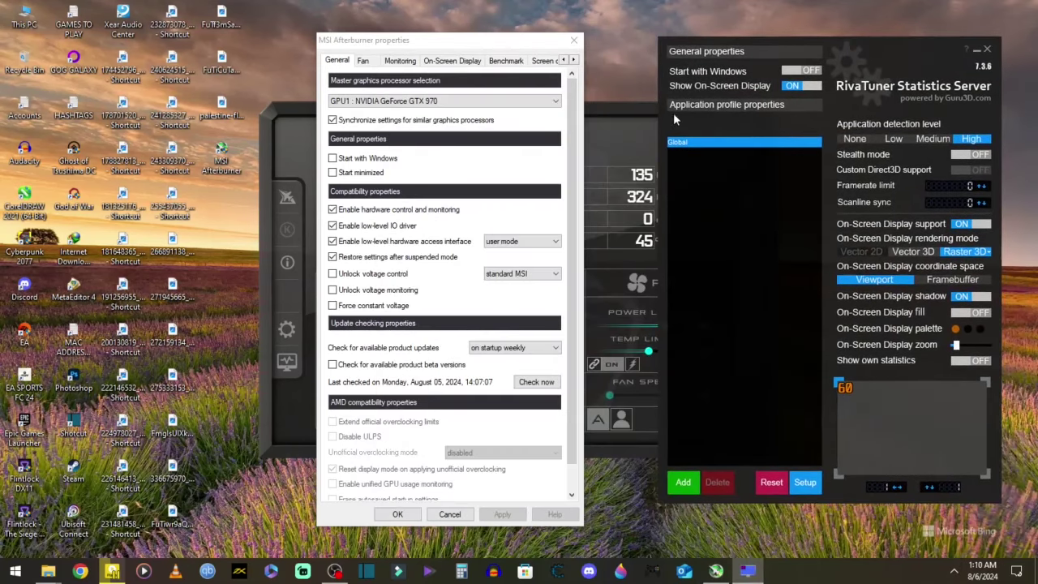
Step: Rearrange the Afterburner and RivaTuner windows, then close and reopen the Afterburner properties dialog
left_click(452, 43)
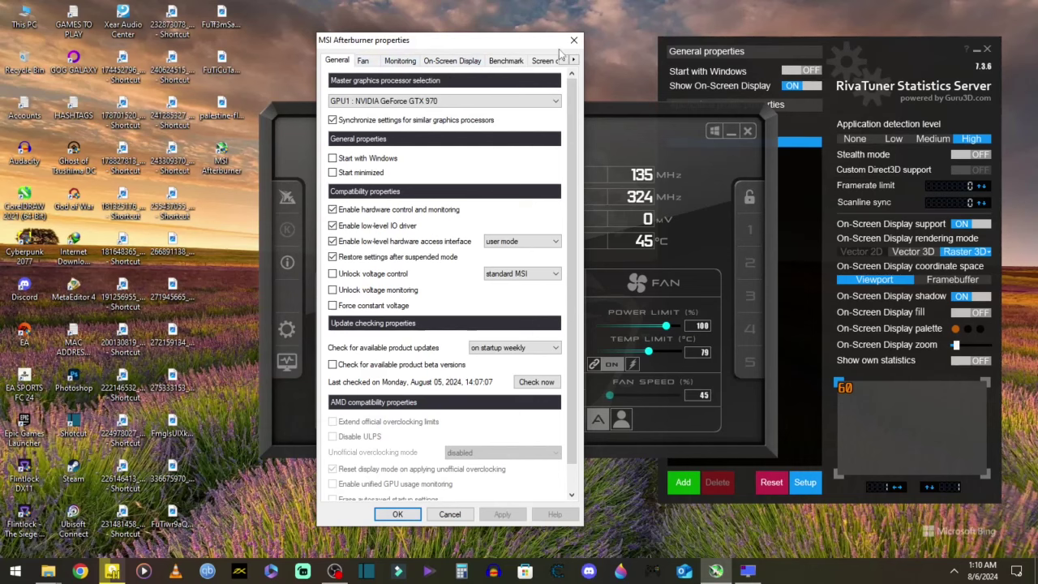
left_click_drag(559, 46, 529, 40)
left_click(751, 48)
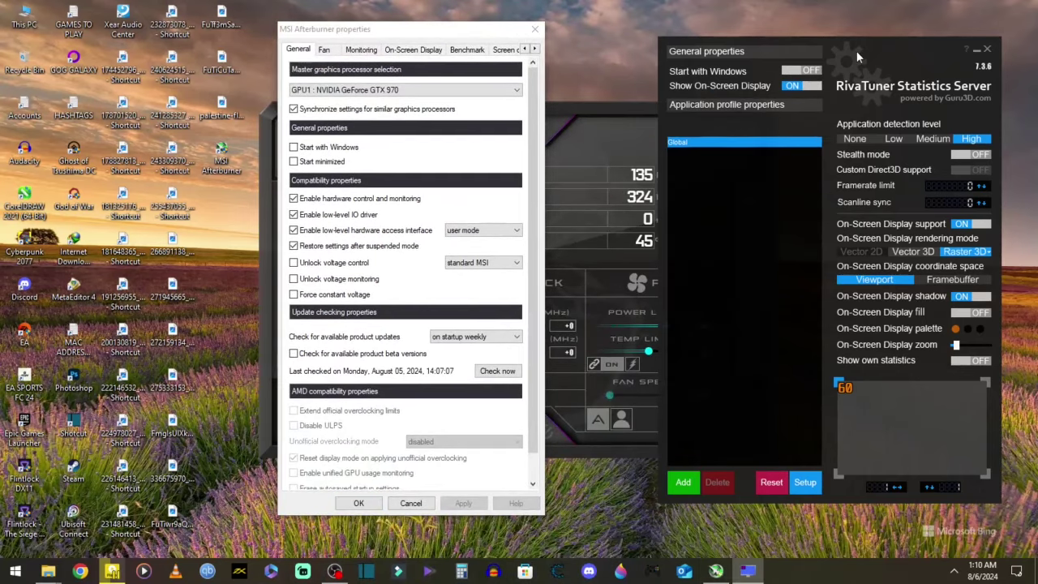
left_click(632, 118)
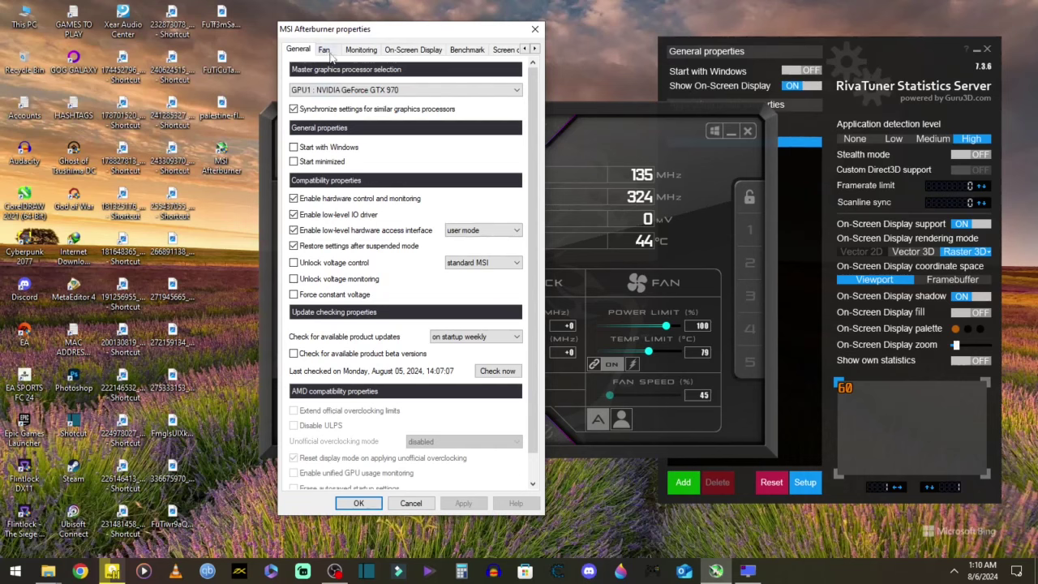
left_click(535, 28)
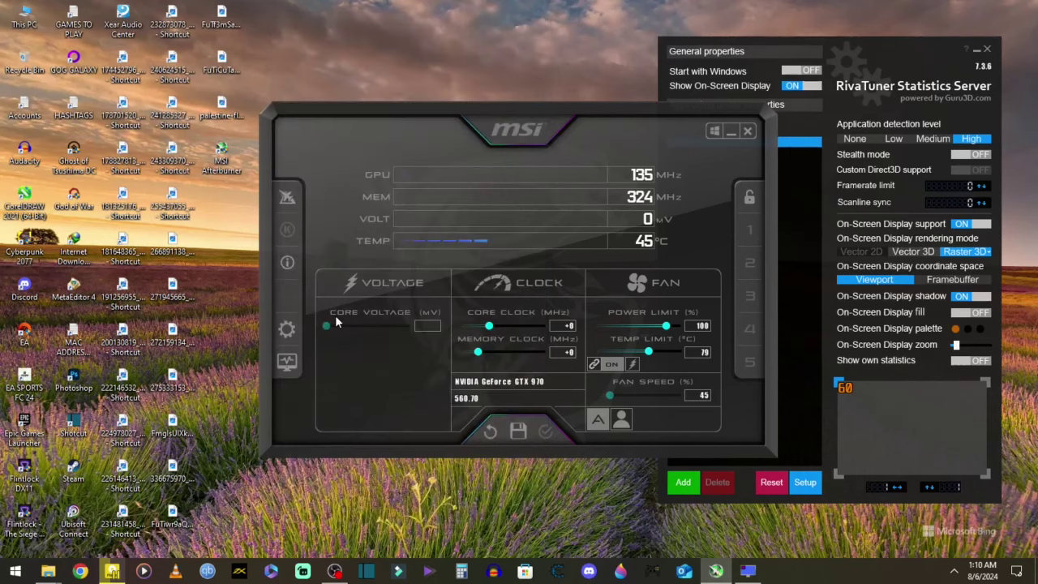
left_click(288, 330)
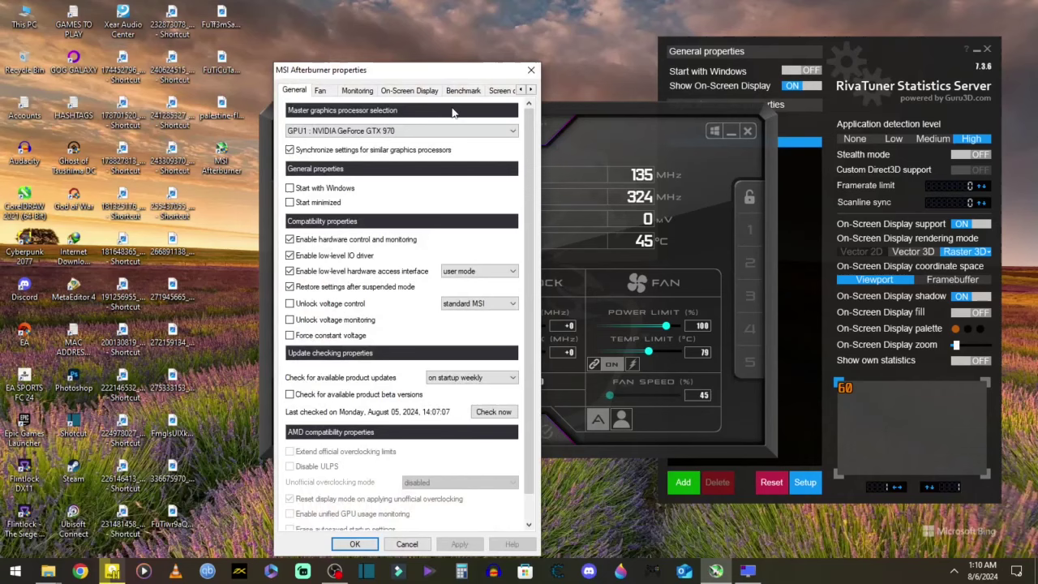
Step: On the Monitoring page, extend the graph selection with Shift+Down, then select every graph with Ctrl+A
left_click(363, 96)
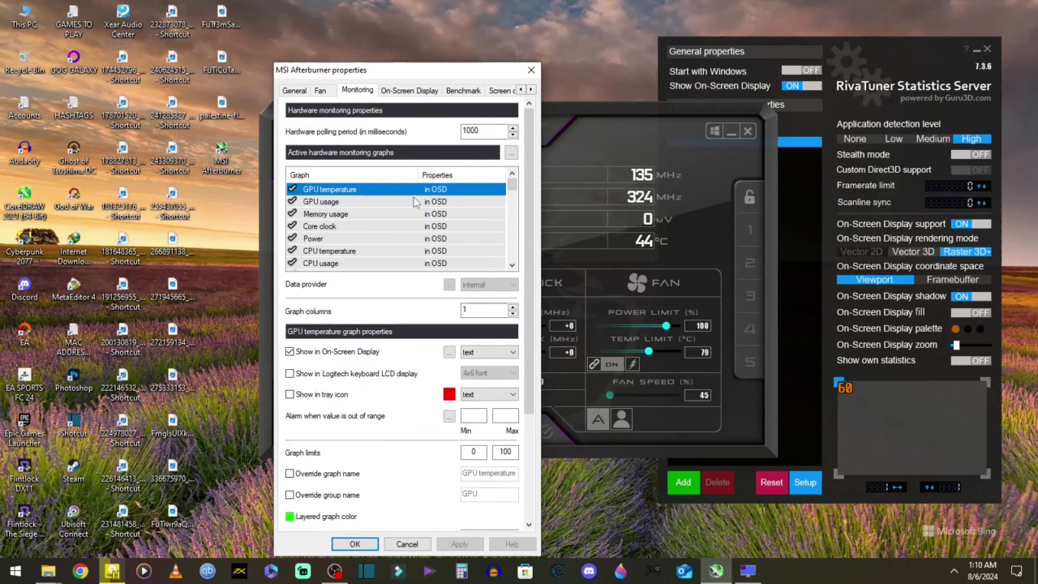
scroll(422, 203, "down", 1)
scroll(422, 203, "up", 1)
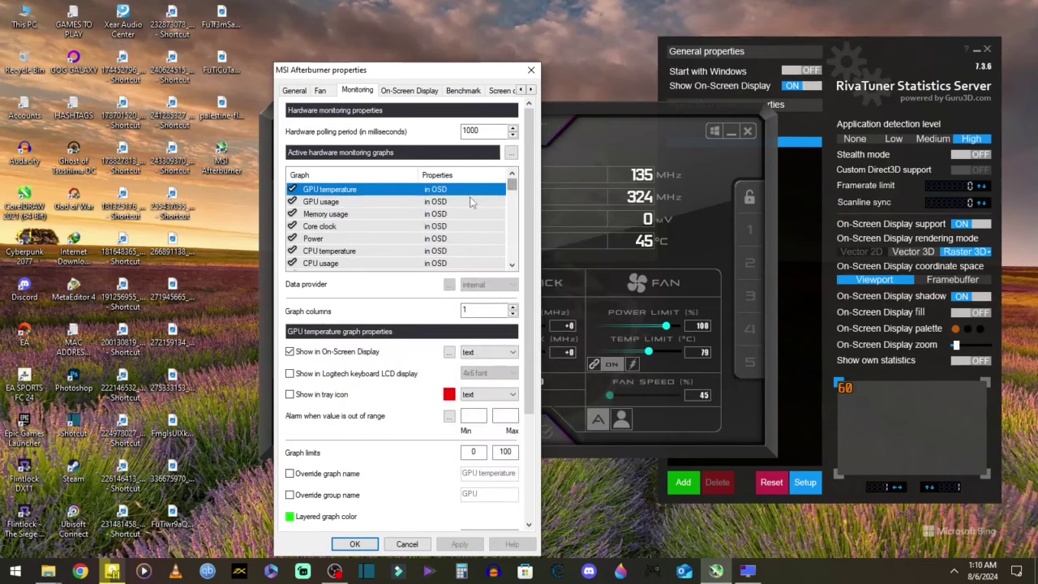
key("shift+Down")
key("shift+Down")
key("shift+Down")
key("shift+Down")
key("shift+Down")
key("shift+Down")
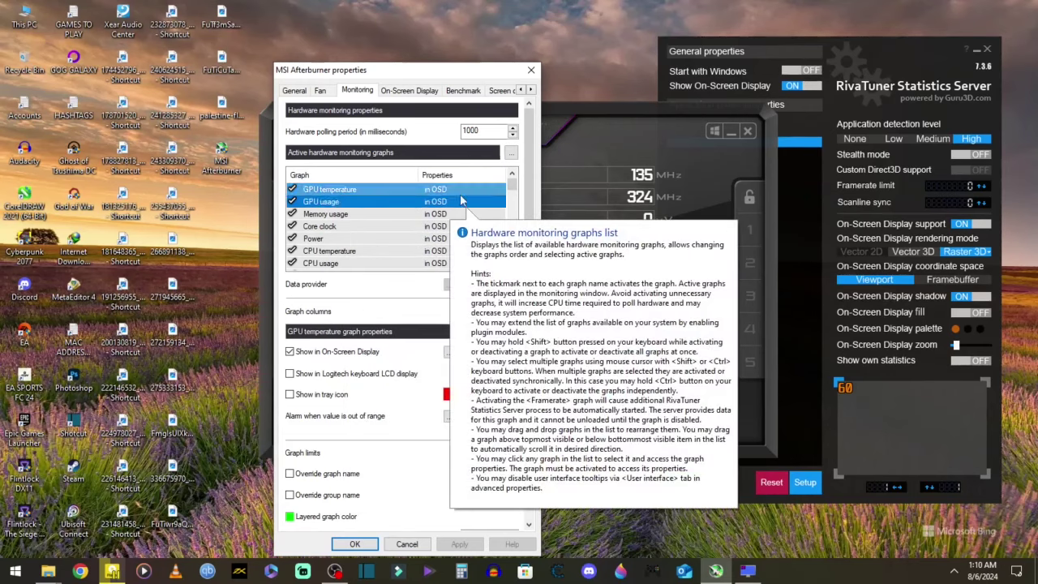
key("shift+Down")
key("shift+Down")
key("shift+Down")
key("shift+Down")
key("shift+Down")
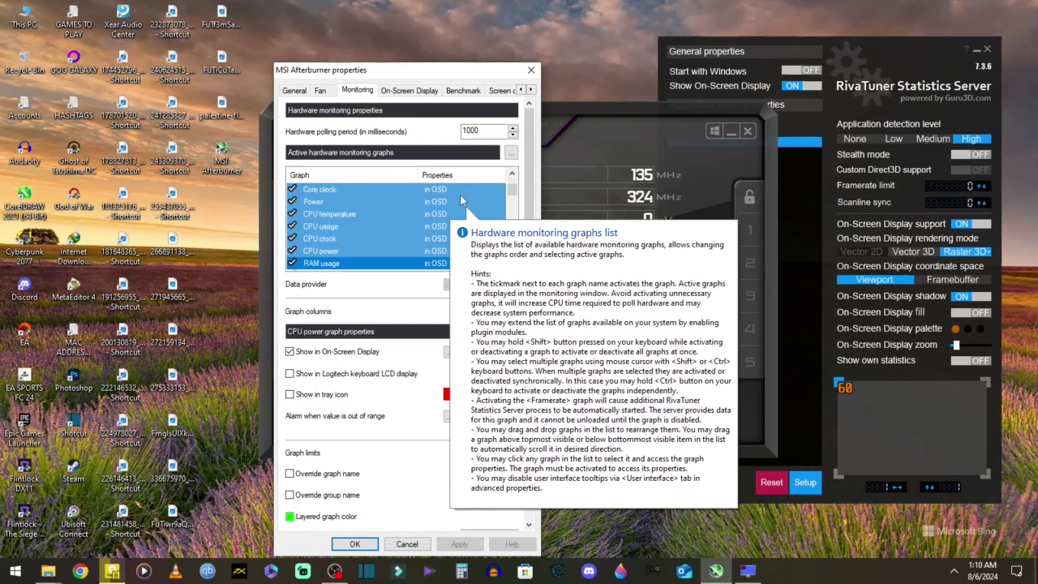
key("shift+Down")
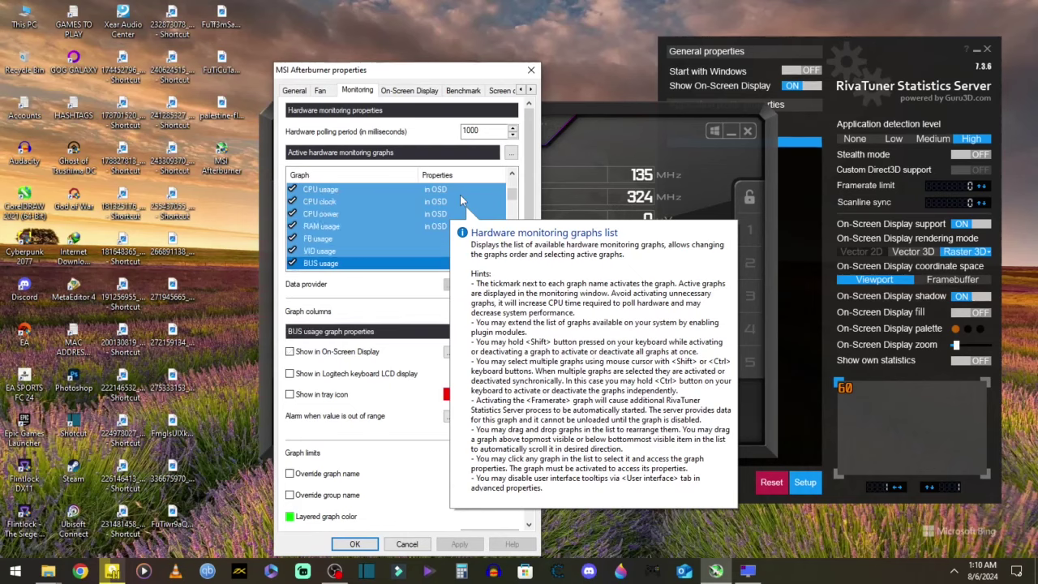
scroll(451, 219, "down", 5)
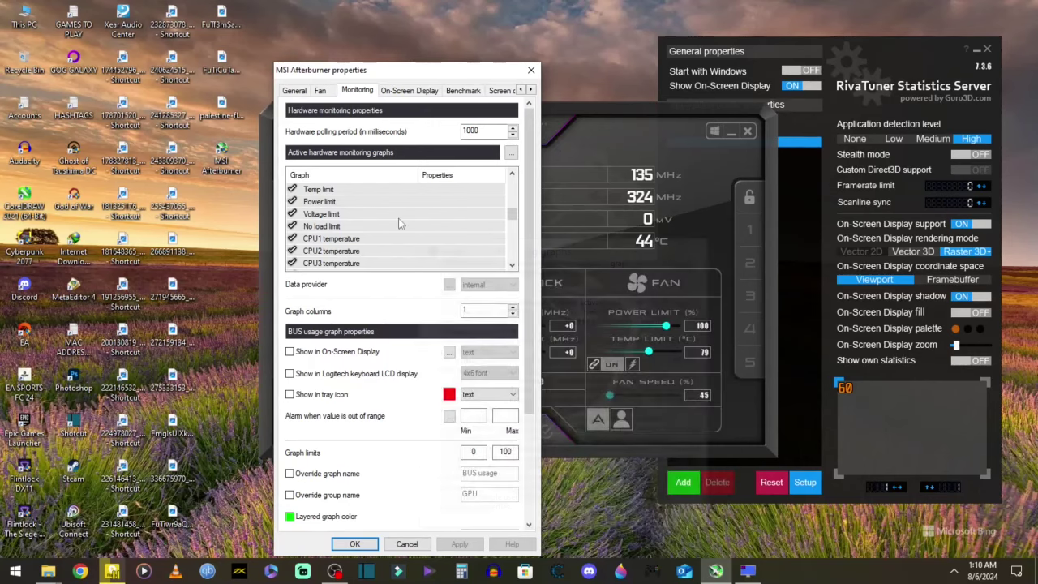
scroll(399, 222, "down", 1)
scroll(398, 219, "down", 4)
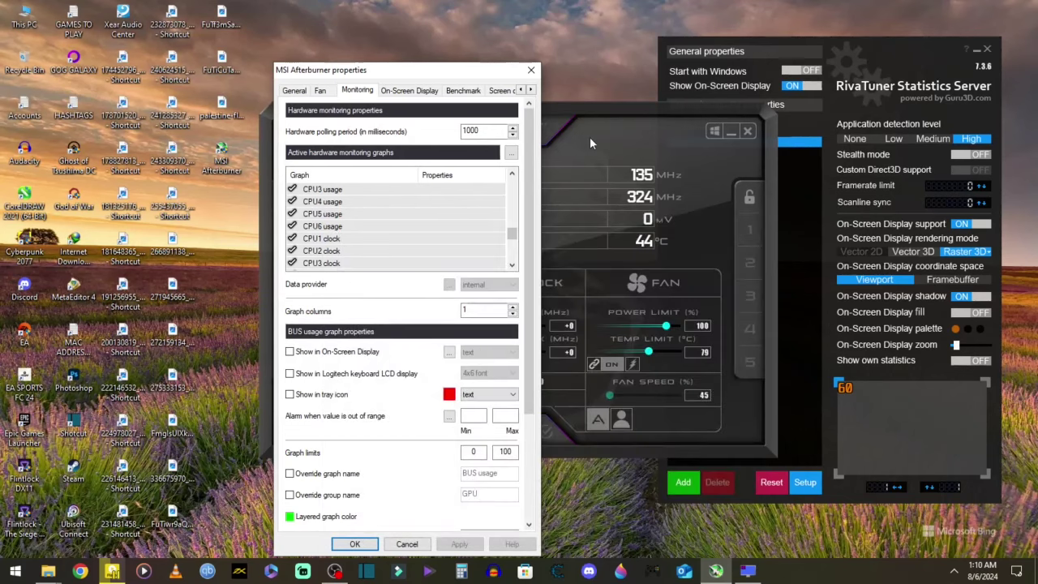
scroll(389, 240, "up", 3)
scroll(381, 241, "up", 3)
key("ctrl+a")
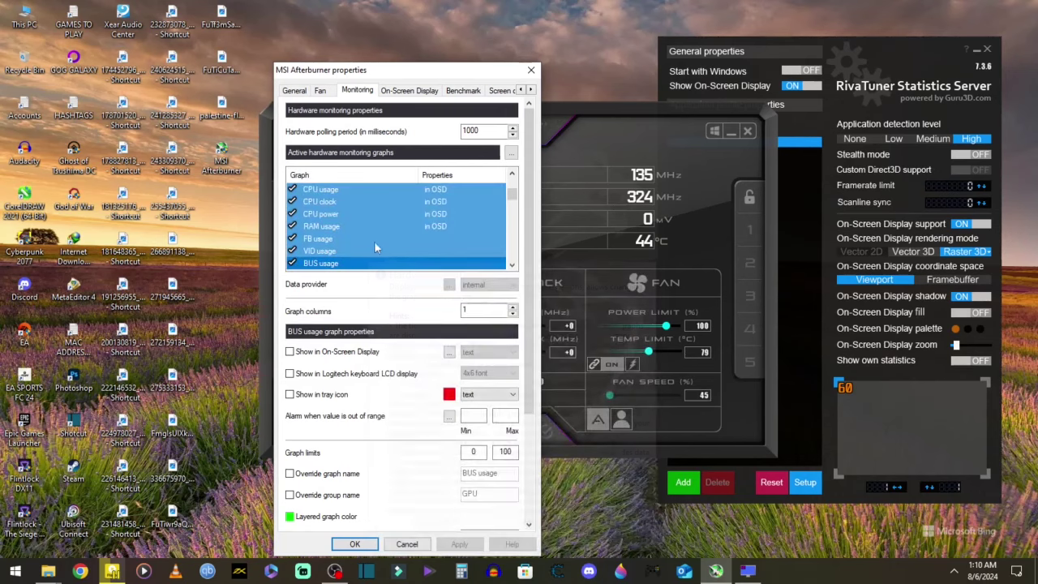
Step: Inspect the GPU temperature, GPU usage, memory usage, core clock, power and CPU temperature graph settings
left_click(333, 192)
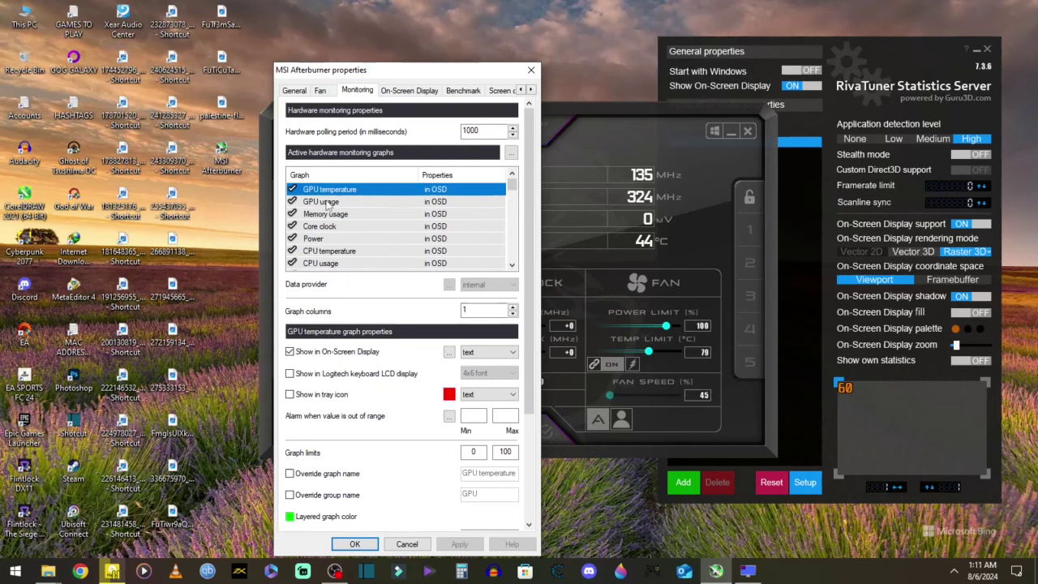
left_click(327, 202)
left_click(334, 216)
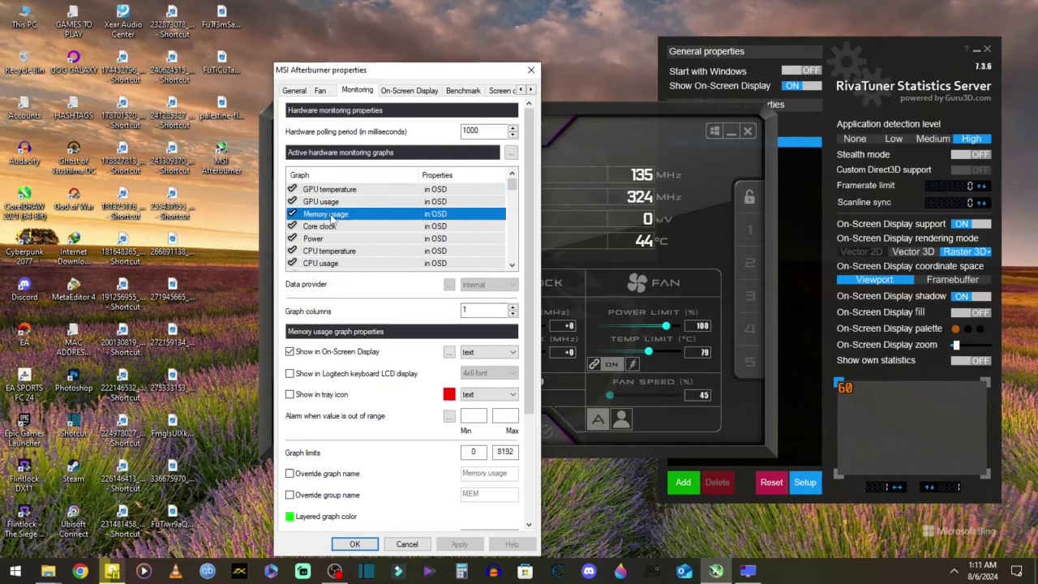
left_click(331, 228)
left_click(339, 240)
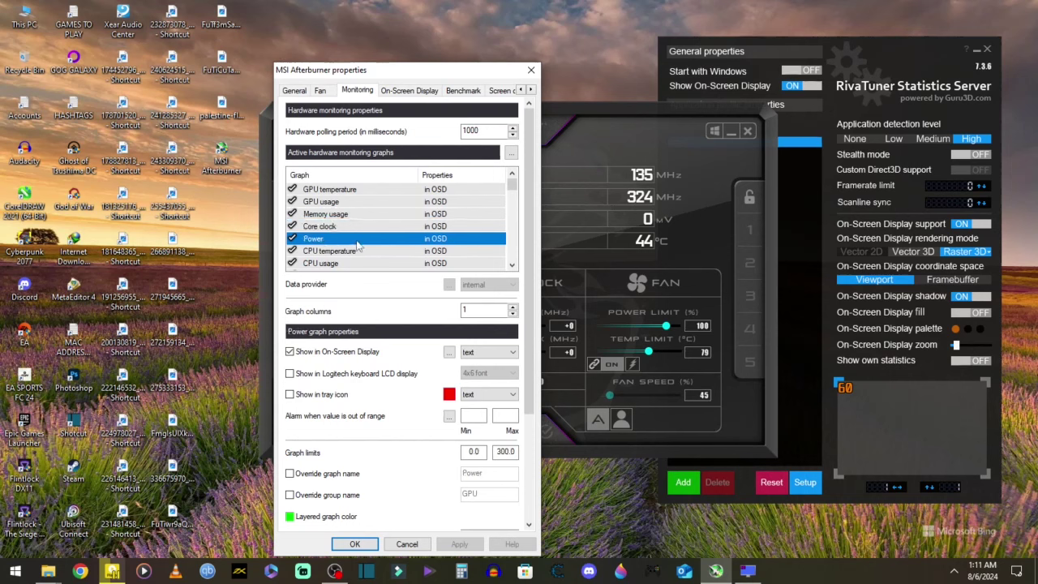
scroll(350, 256, "down", 2)
scroll(347, 207, "up", 1)
left_click(341, 214)
Step: Review the CPU usage and CPU temperature graph settings for the on-screen display
scroll(340, 235, "down", 3)
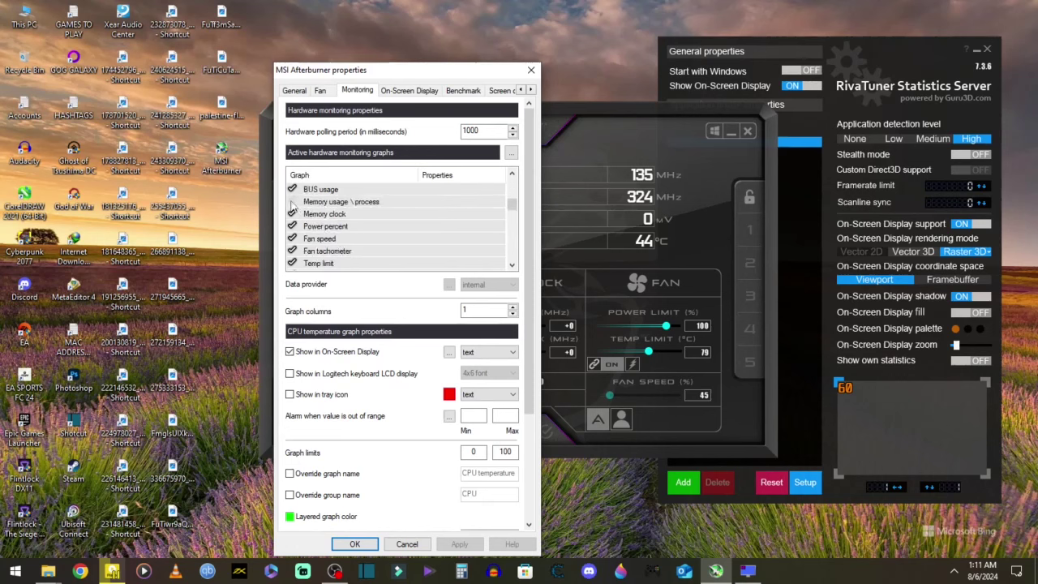
scroll(367, 231, "down", 5)
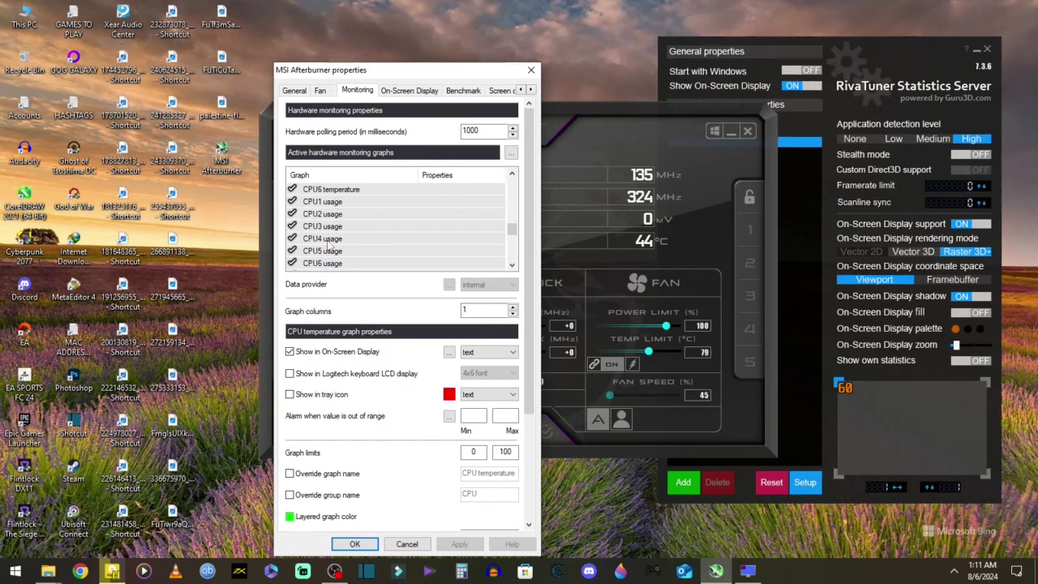
scroll(328, 243, "down", 1)
scroll(329, 244, "up", 1)
scroll(334, 250, "up", 1)
scroll(325, 239, "up", 1)
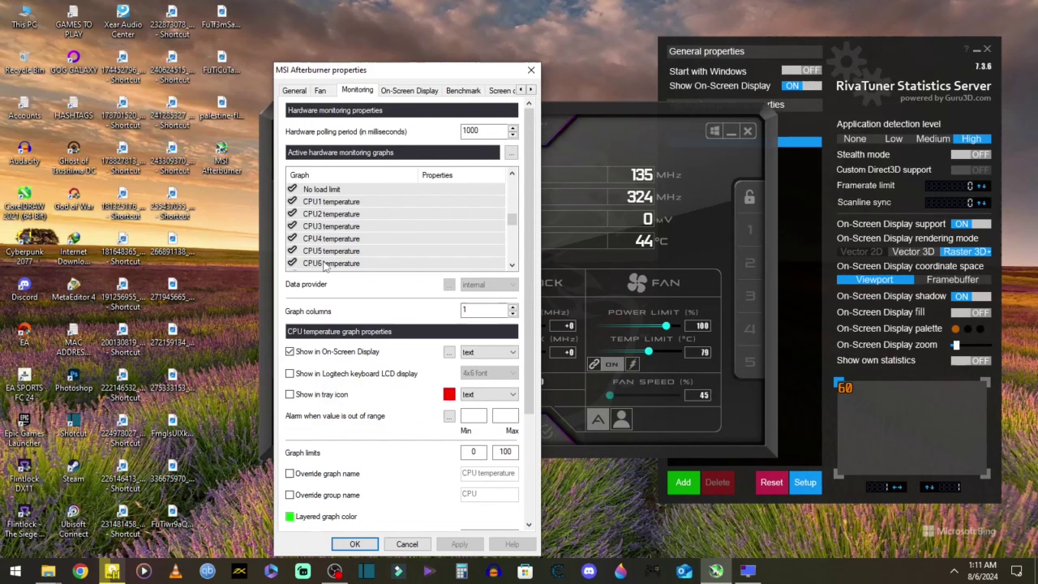
scroll(322, 258, "down", 2)
scroll(320, 259, "up", 1)
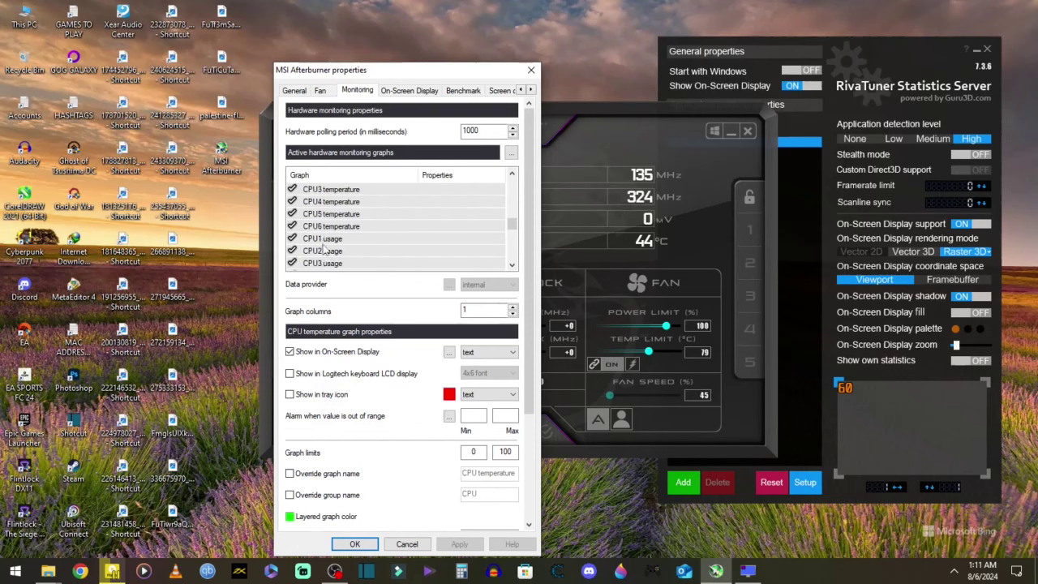
scroll(325, 249, "up", 4)
scroll(323, 252, "up", 3)
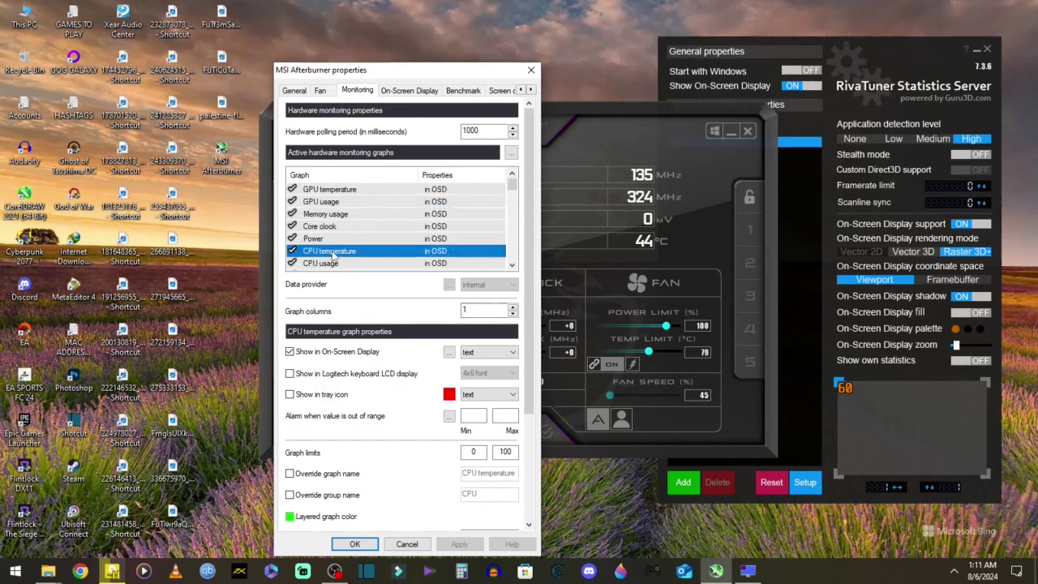
scroll(330, 256, "down", 1)
left_click(330, 228)
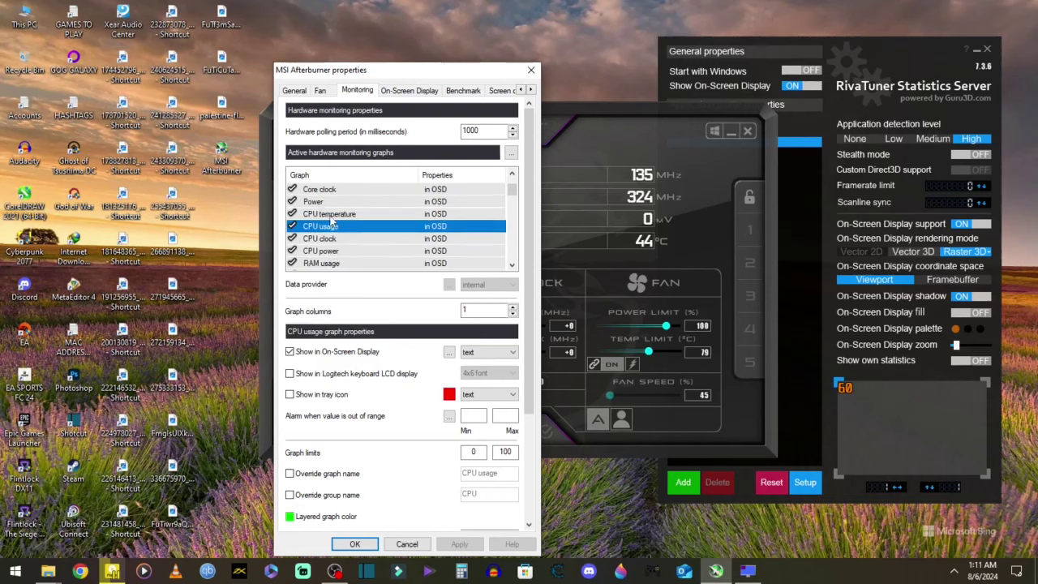
left_click(330, 216)
left_click(330, 225)
left_click(328, 215)
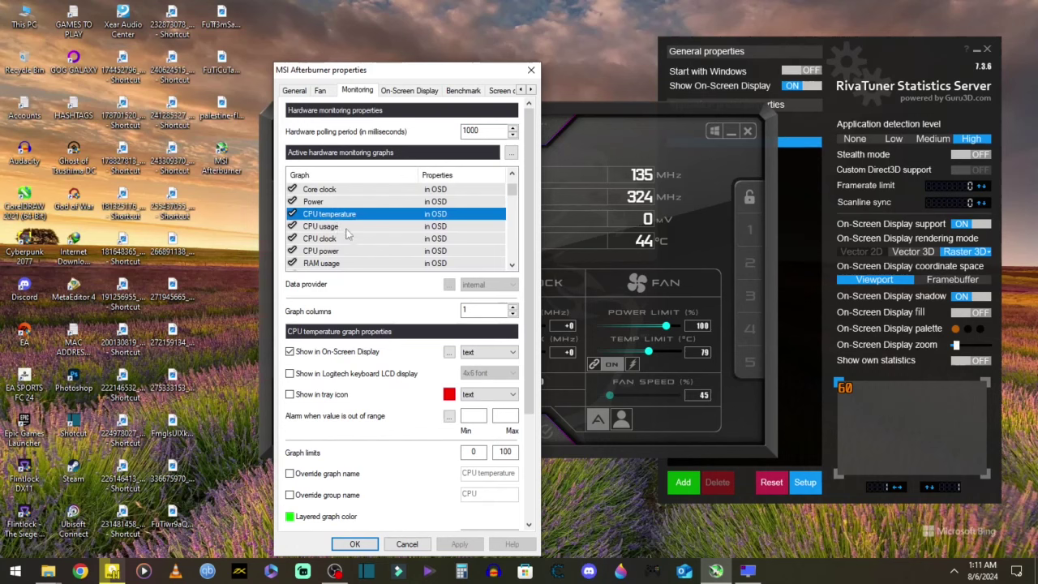
Step: Check the RAM usage and GPU temperature graph settings
scroll(336, 239, "down", 1)
left_click(444, 228)
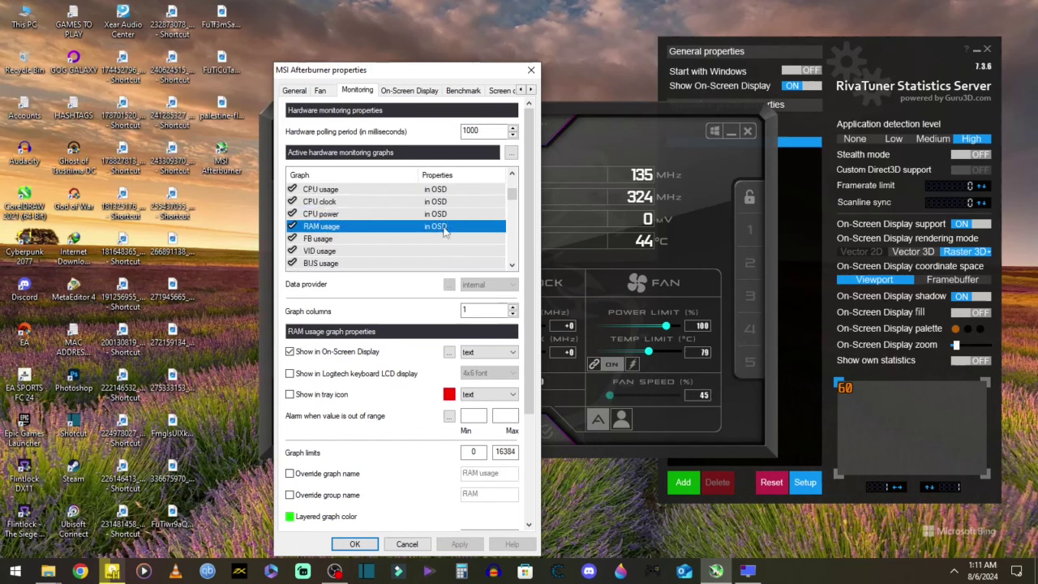
scroll(445, 230, "up", 2)
left_click(438, 192)
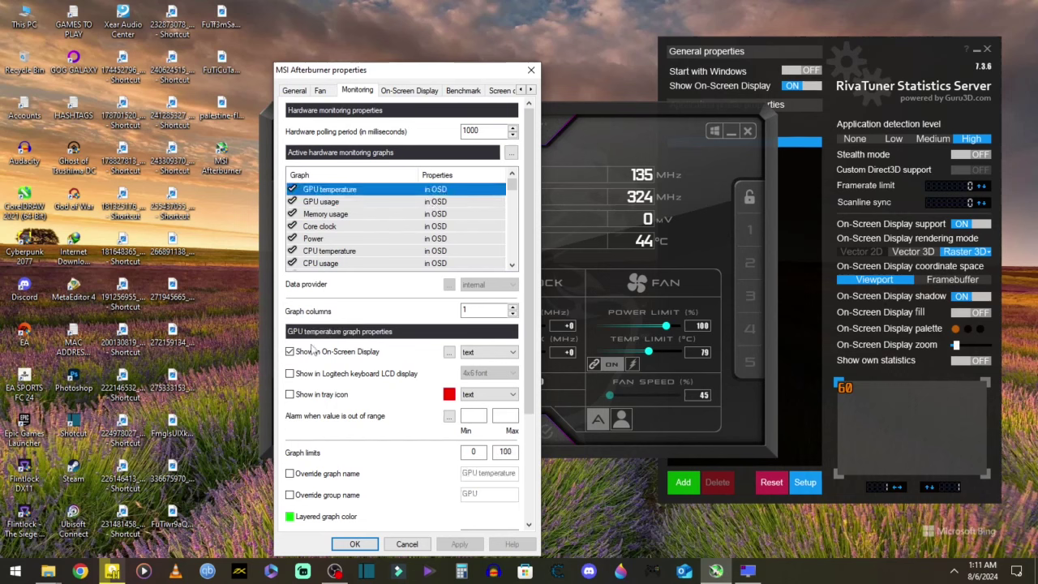
scroll(323, 238, "down", 2)
Step: Keep FB usage out of the on-screen display and switch to the On-Screen Display page
left_click(329, 240)
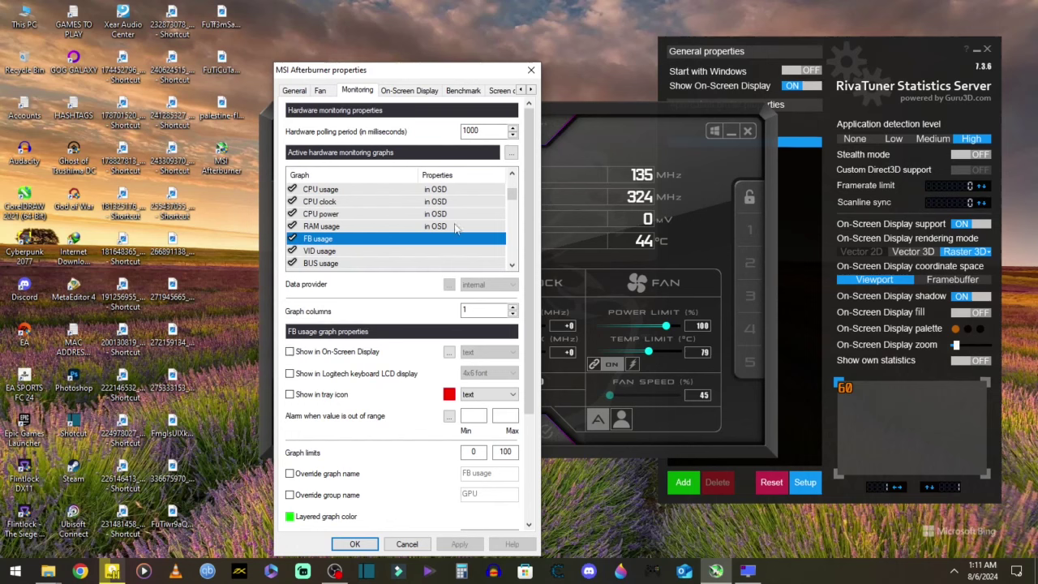
left_click(344, 354)
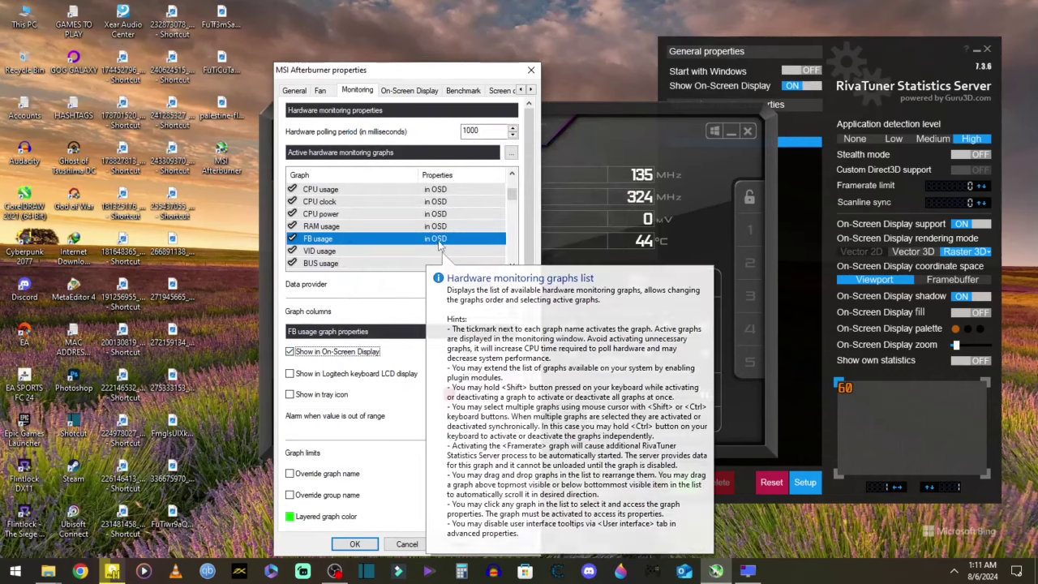
left_click(332, 352)
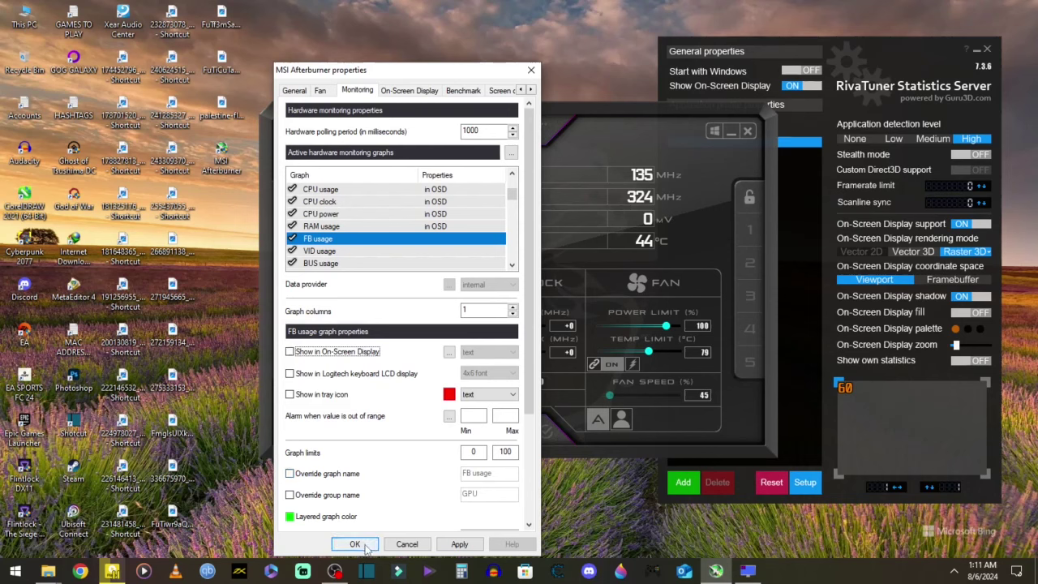
left_click(410, 91)
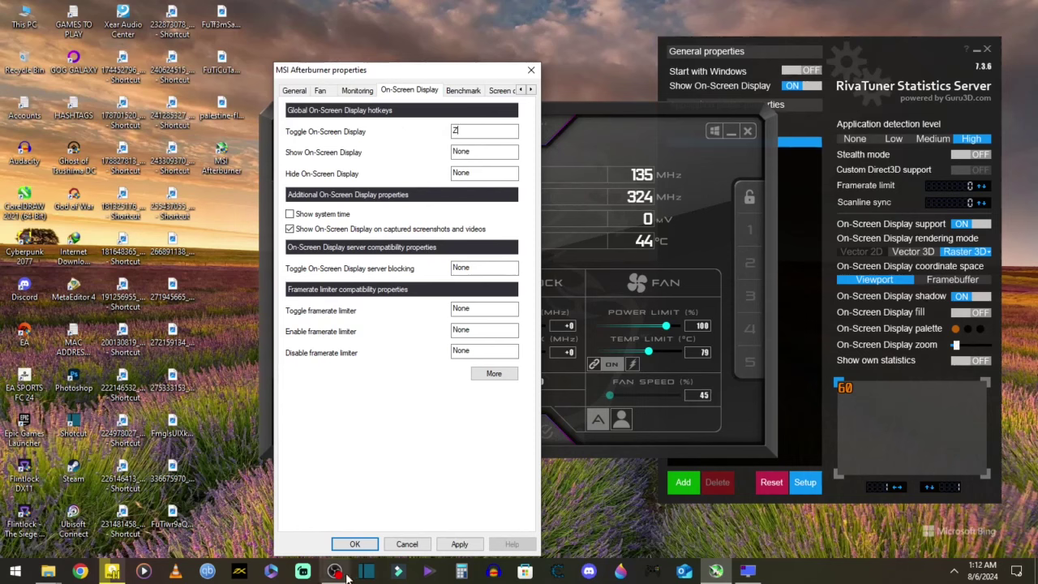
Step: Apply the properties with OK and close both MSI Afterburner and RivaTuner Statistics Server
left_click(355, 544)
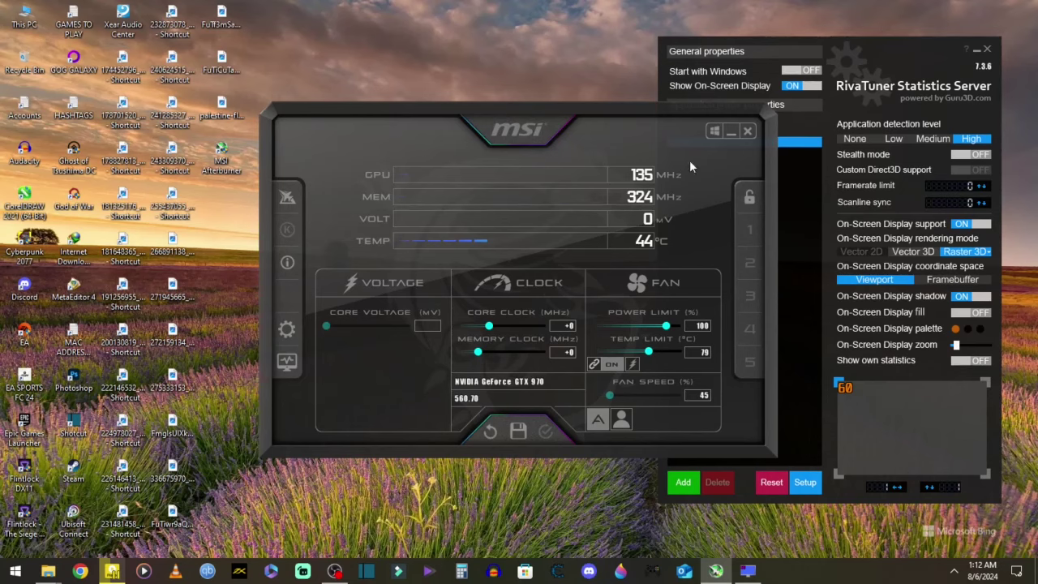
left_click(750, 128)
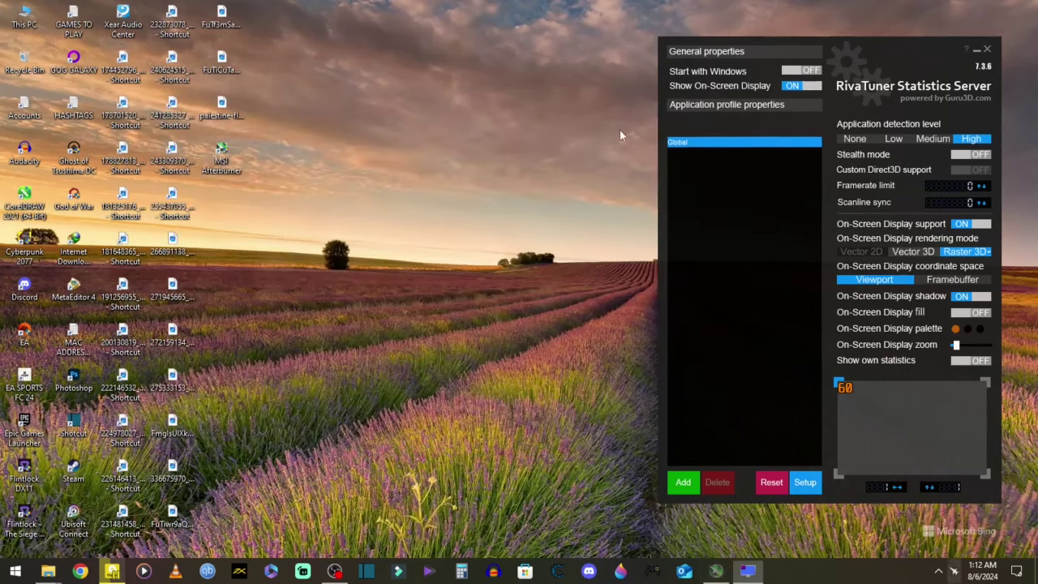
left_click(987, 49)
Step: Relaunch MSI Afterburner and RivaTuner Statistics Server from the hidden system tray icons
left_click(939, 571)
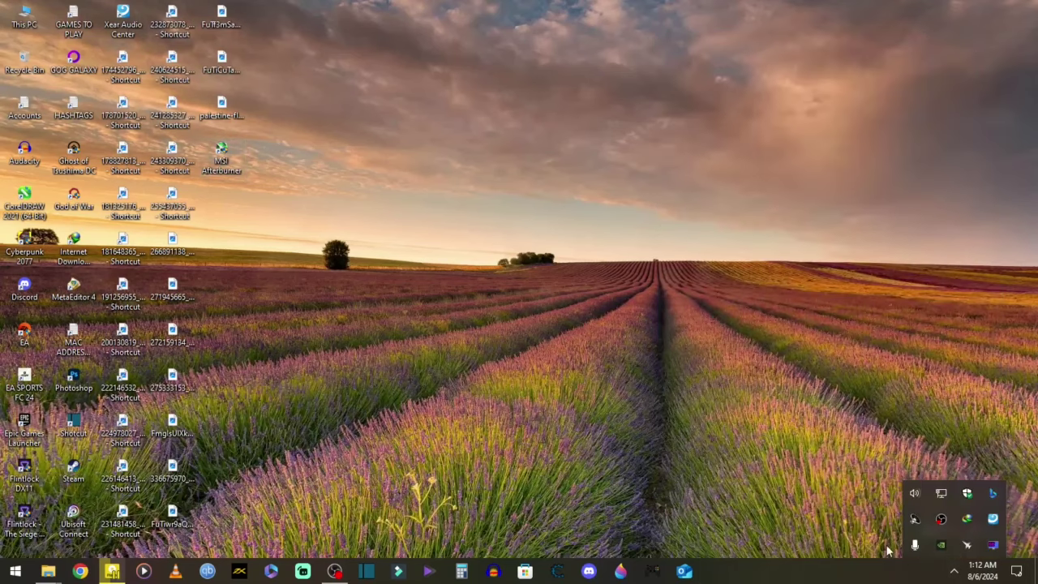
double_click(968, 549)
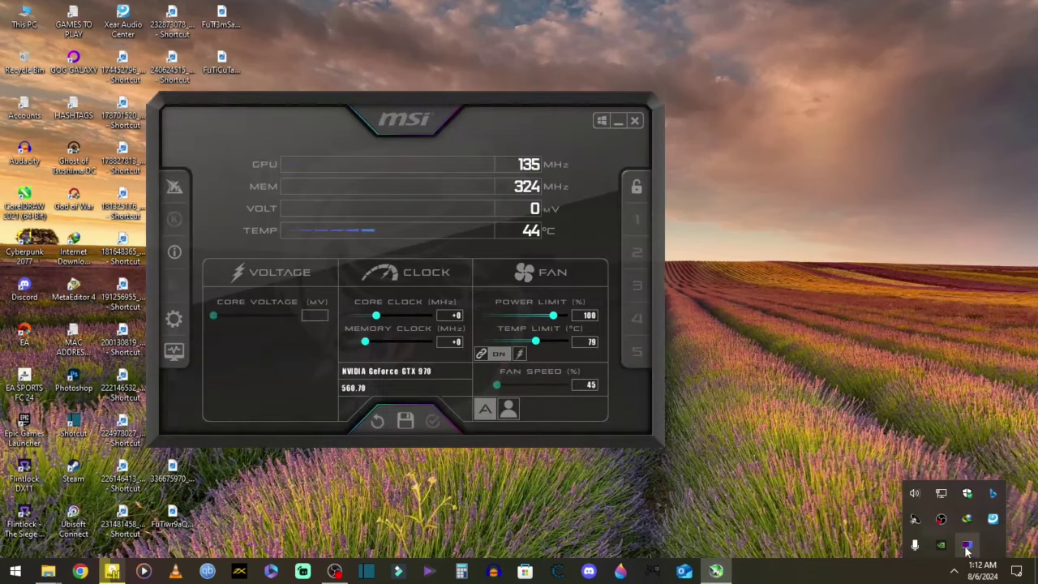
left_click(966, 549)
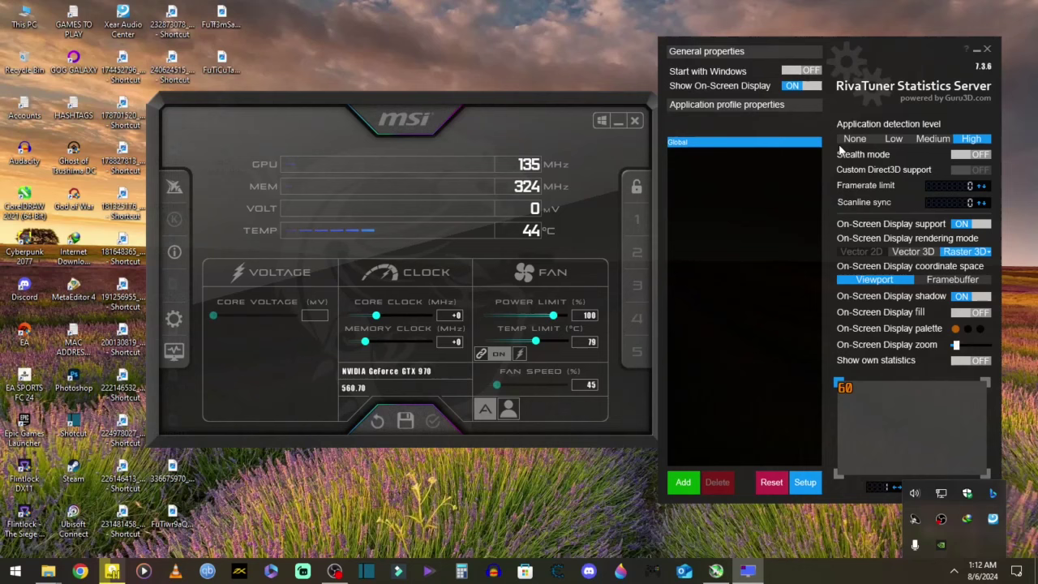
left_click(776, 209)
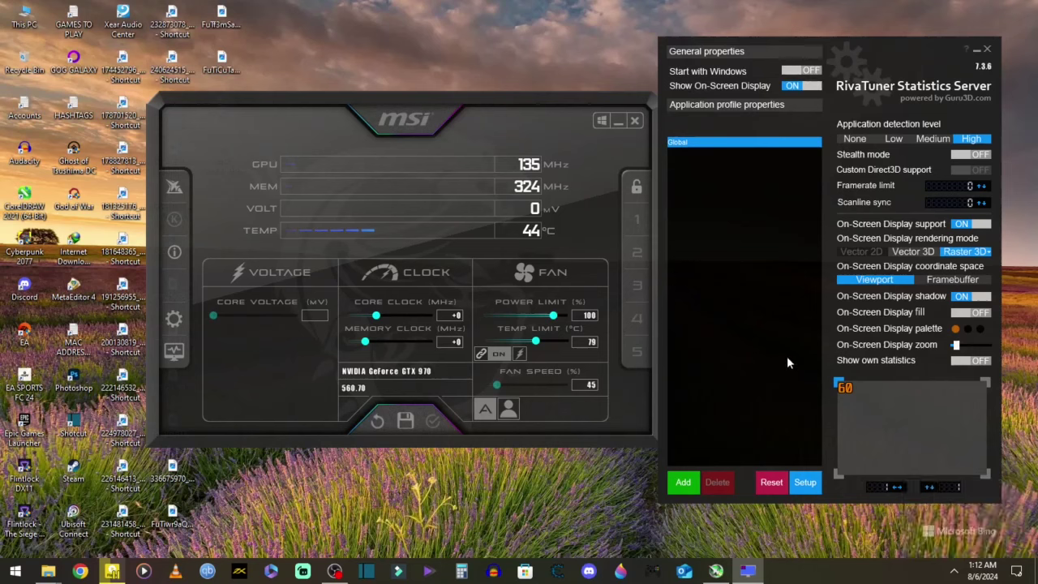
Step: In RivaTuner setup, go to the Plugins list and enable OverlayEditor.dll
left_click(811, 485)
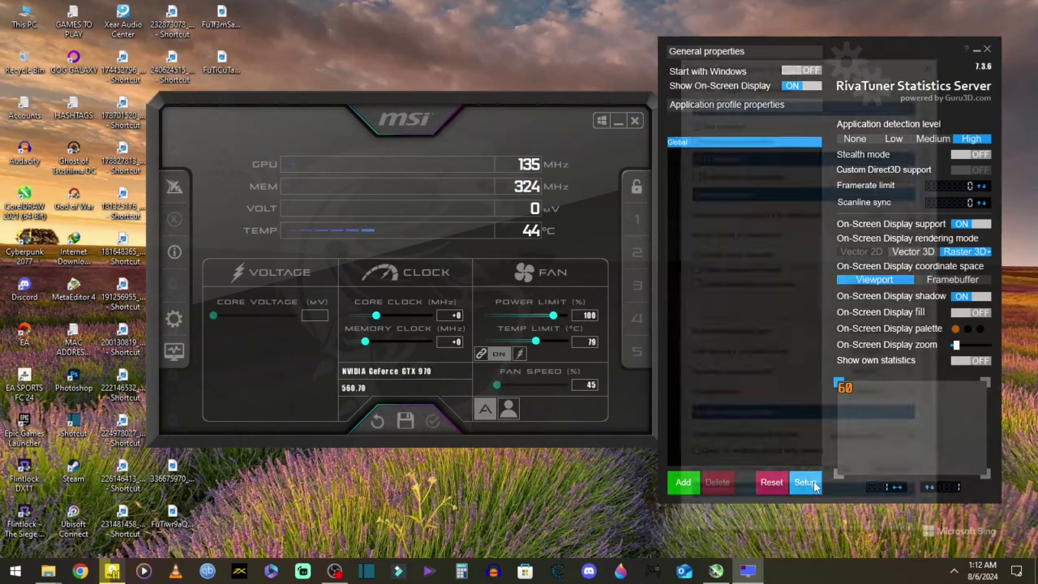
left_click_drag(831, 59, 477, 31)
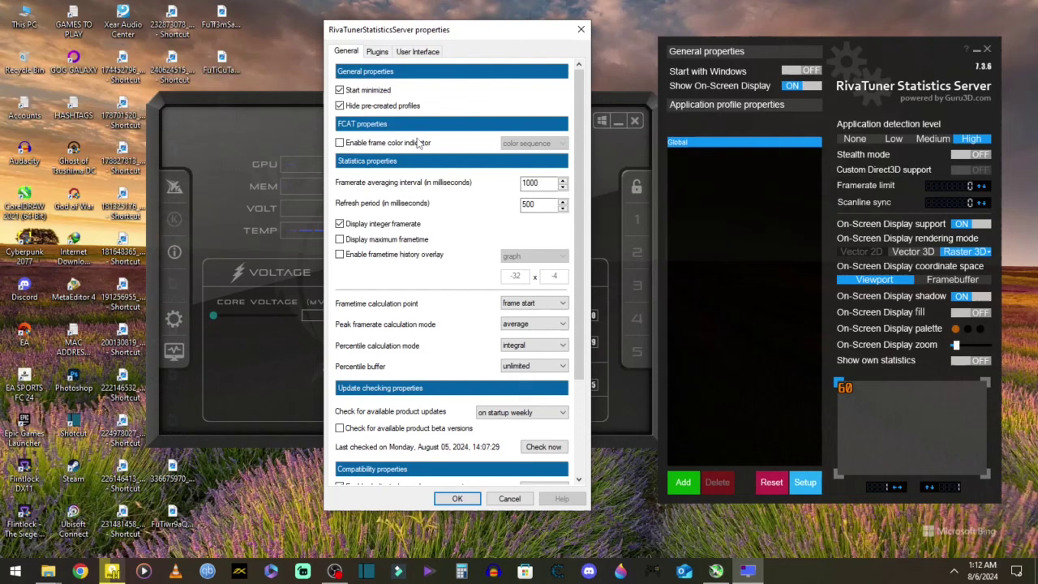
left_click(376, 52)
left_click(358, 106)
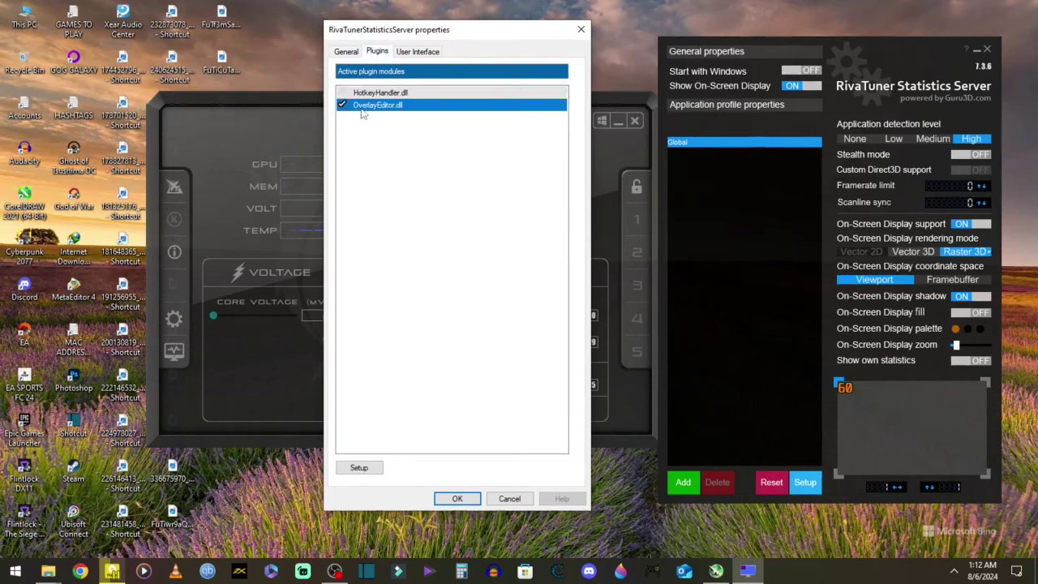
left_click(363, 94)
left_click(371, 107)
left_click(343, 106)
Step: Select OverlayEditor.dll and open its Overlay editor showing default.ovl
left_click(351, 94)
left_click(354, 106)
left_click(377, 95)
left_click(379, 106)
left_click(358, 468)
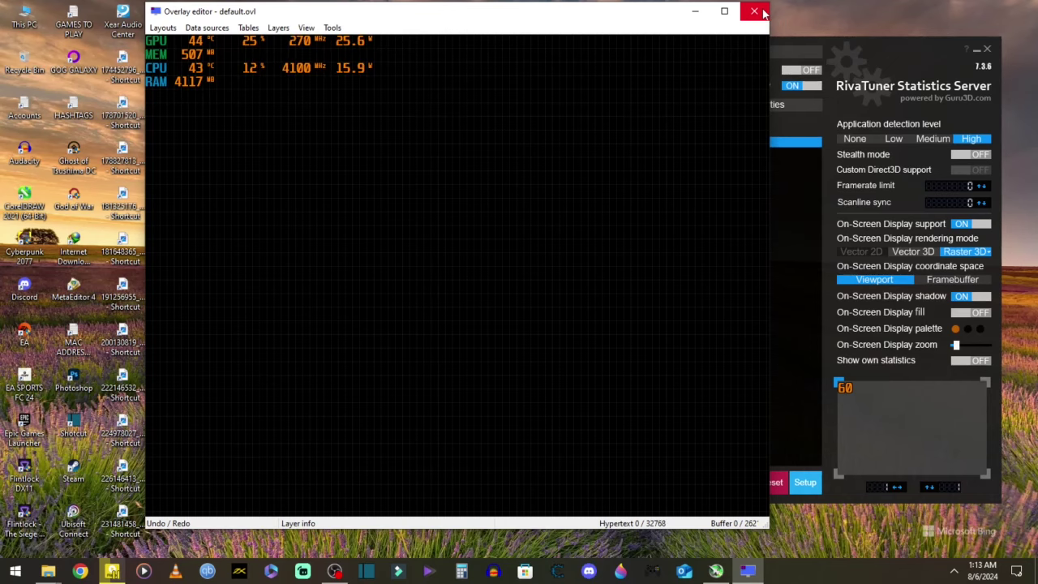
Step: Close the Overlay editor and confirm RivaTuner's properties with OverlayEditor.dll still enabled
left_click(754, 11)
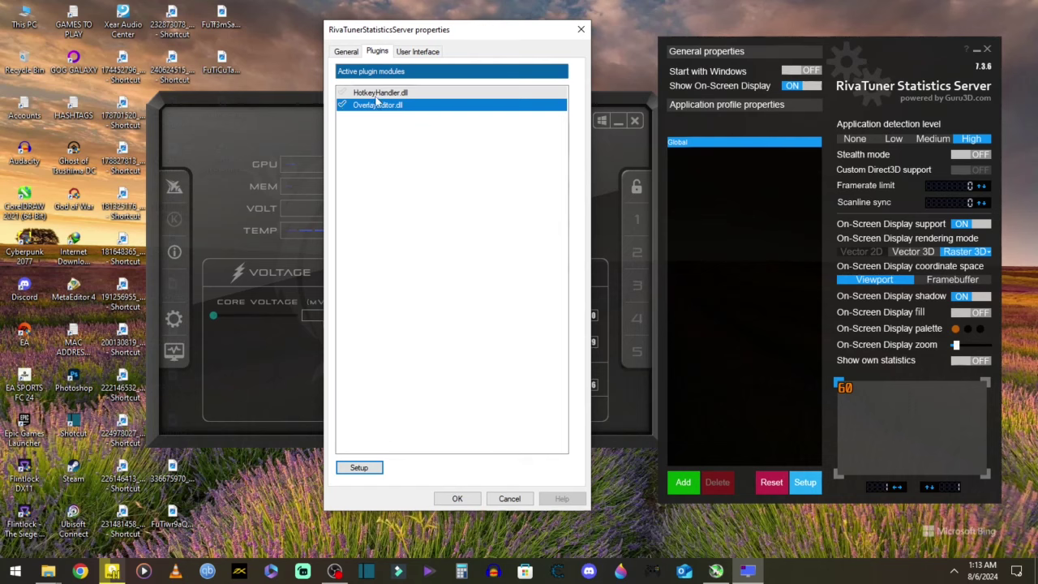
left_click(378, 94)
left_click(378, 105)
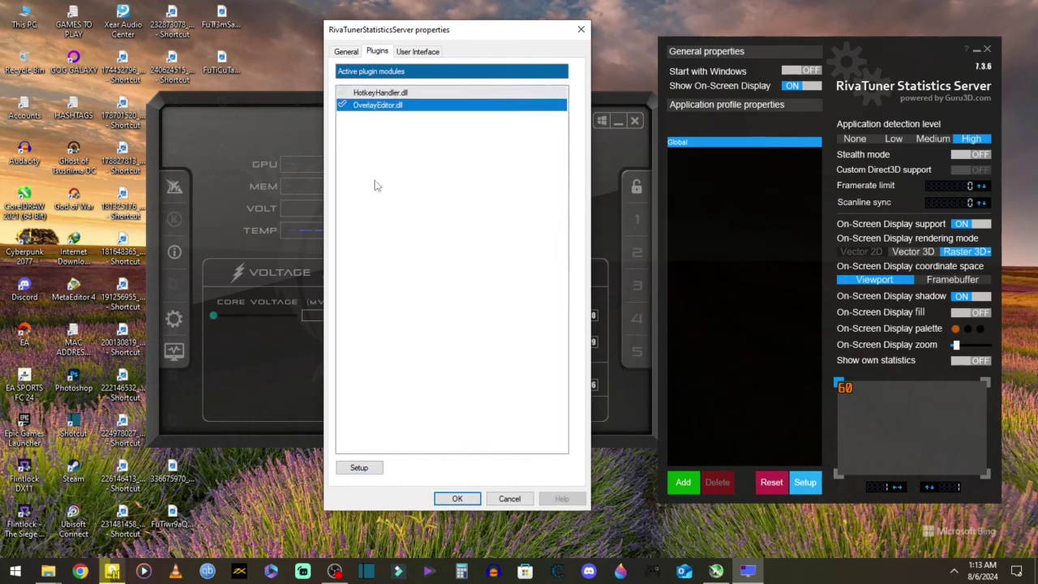
left_click(448, 495)
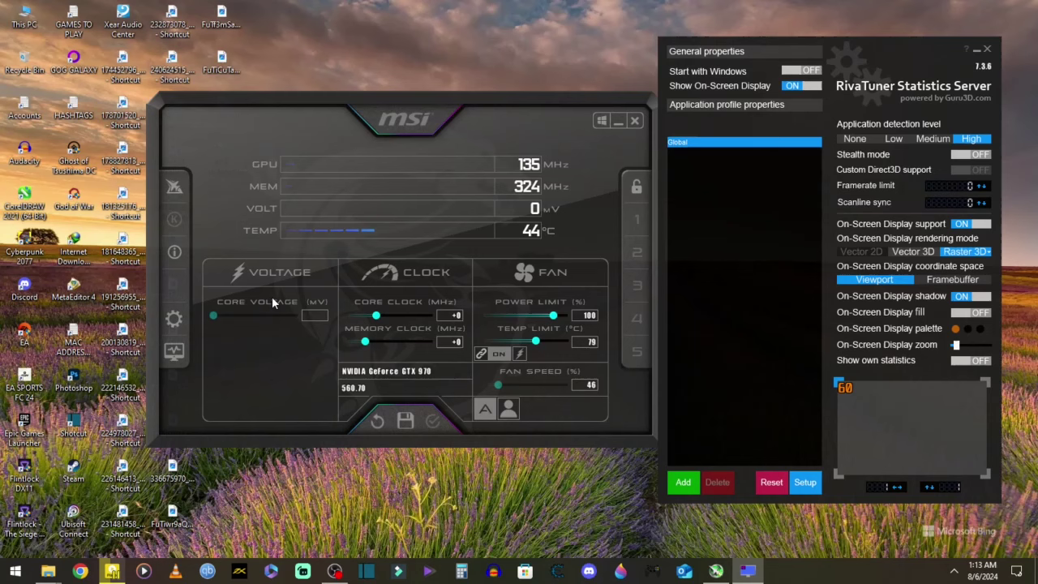
Step: Launch God of War and enable OverlayEditor.dll in RivaTuner's plugin settings
double_click(81, 208)
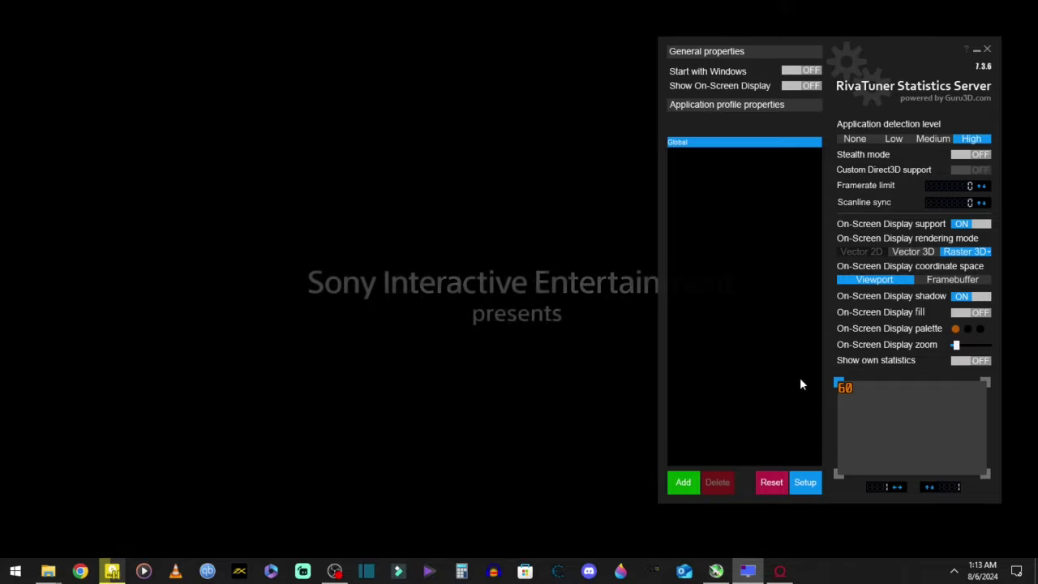
left_click(805, 485)
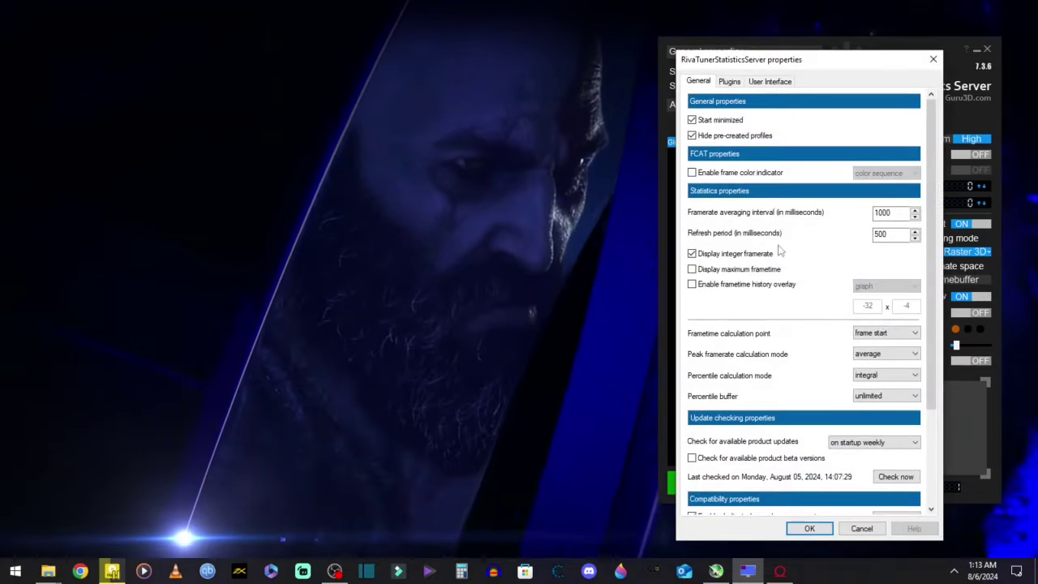
left_click(729, 81)
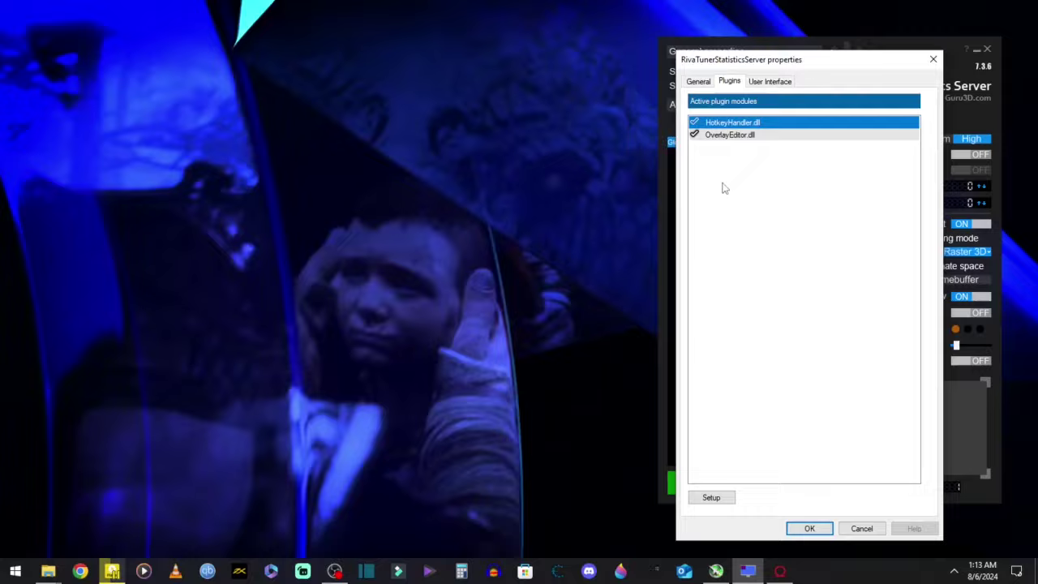
left_click(696, 135)
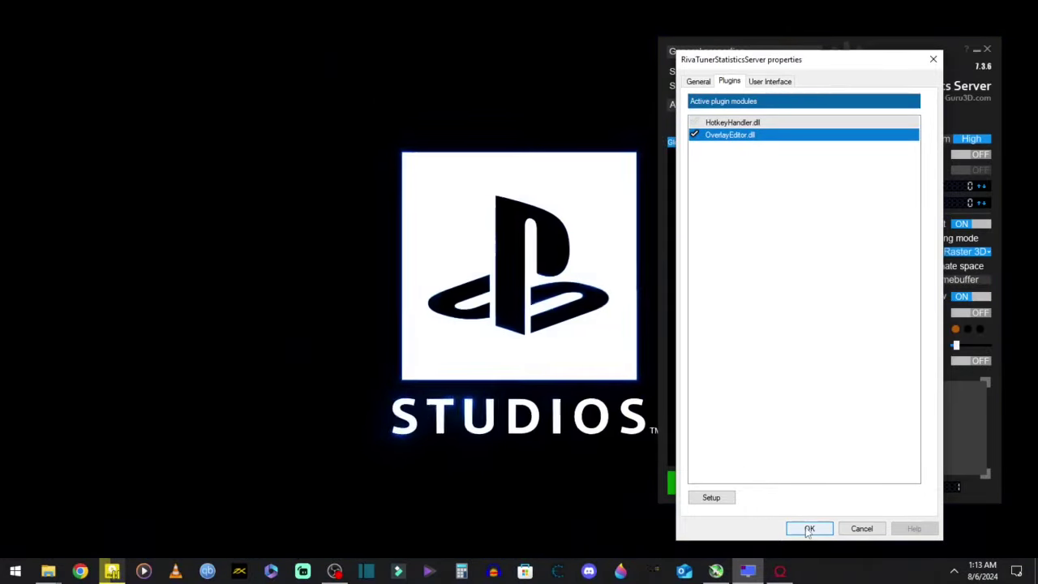
left_click(809, 529)
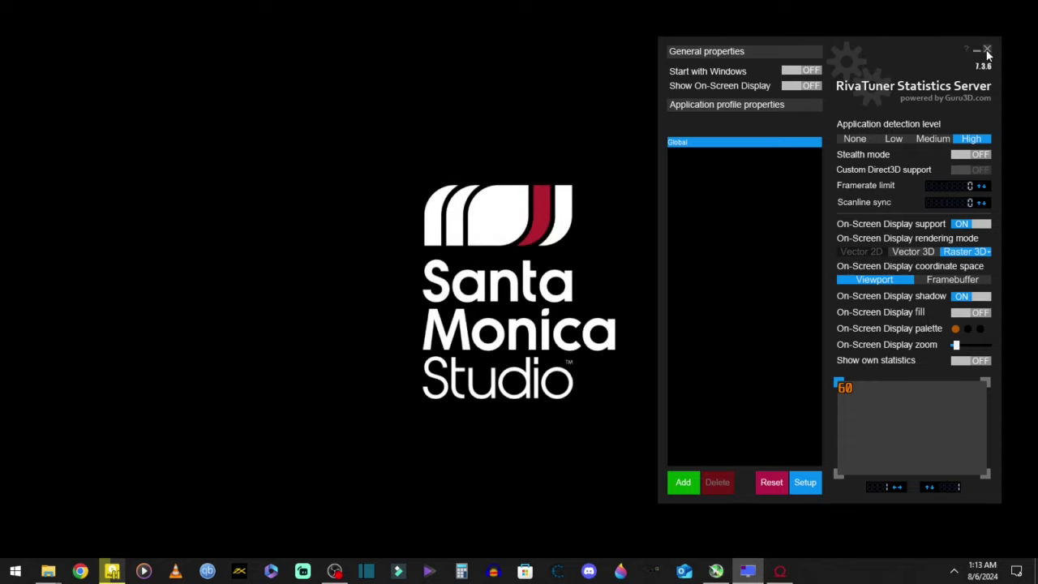
Step: Recheck that OverlayEditor.dll stays enabled, confirm, and minimize RivaTuner to return to the game
left_click(805, 483)
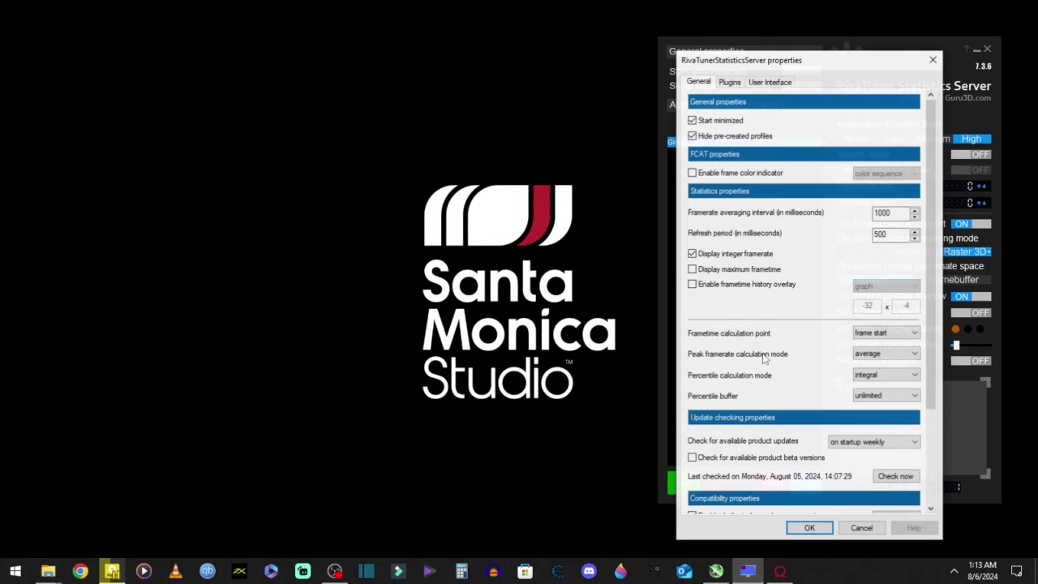
left_click(729, 82)
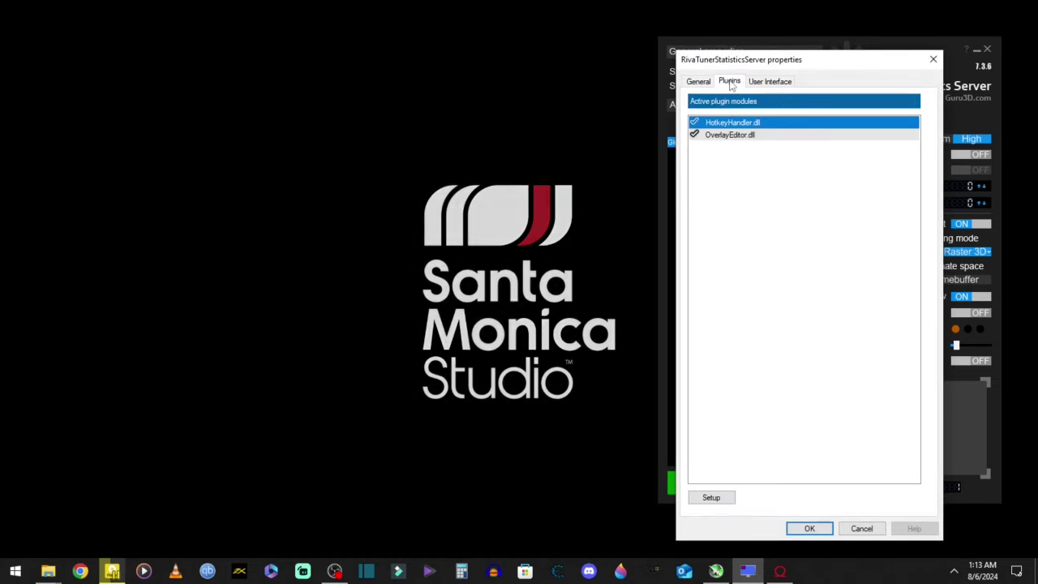
left_click(694, 136)
left_click(694, 136)
left_click(694, 136)
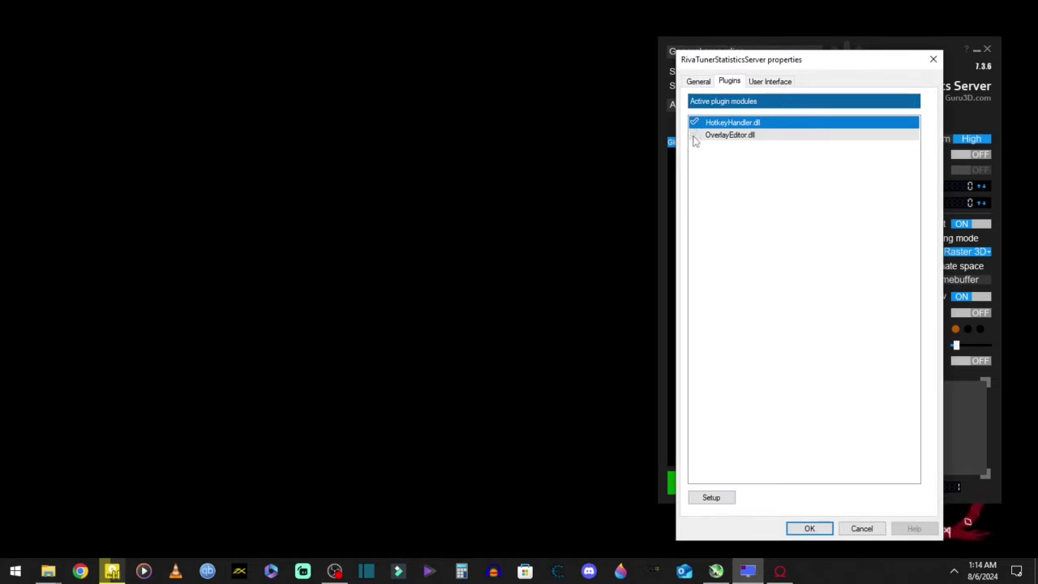
left_click(695, 136)
left_click(807, 528)
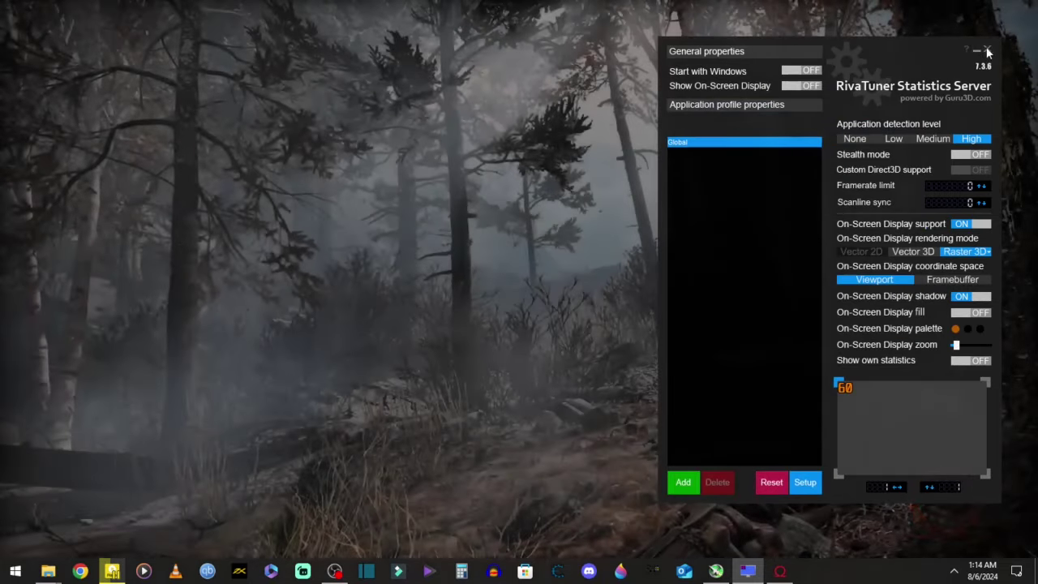
left_click(987, 49)
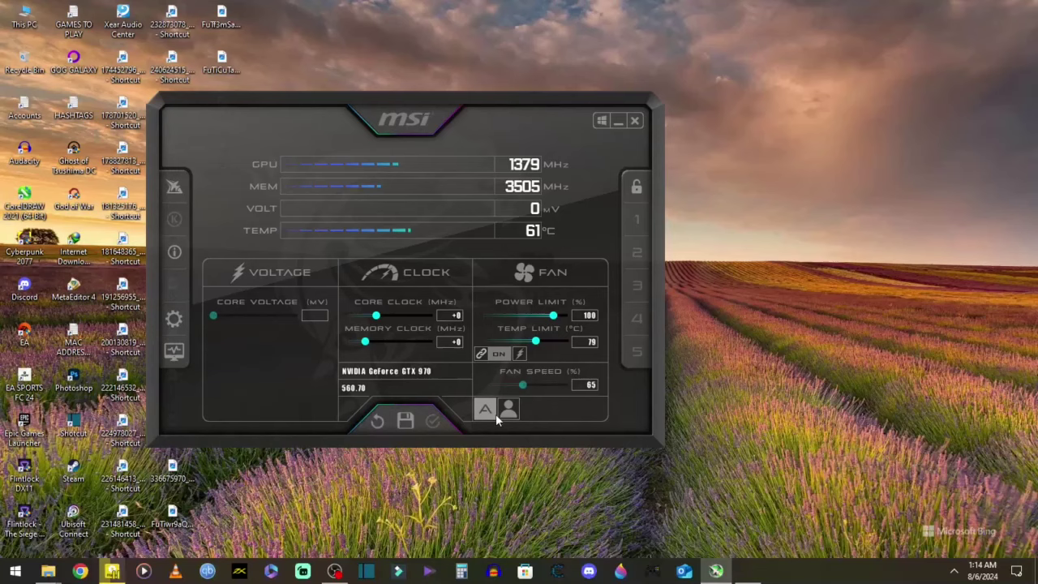
Step: Close MSI Afterburner, refresh the desktop, and restore the OBS Studio window from the taskbar
left_click(637, 123)
left_click(954, 571)
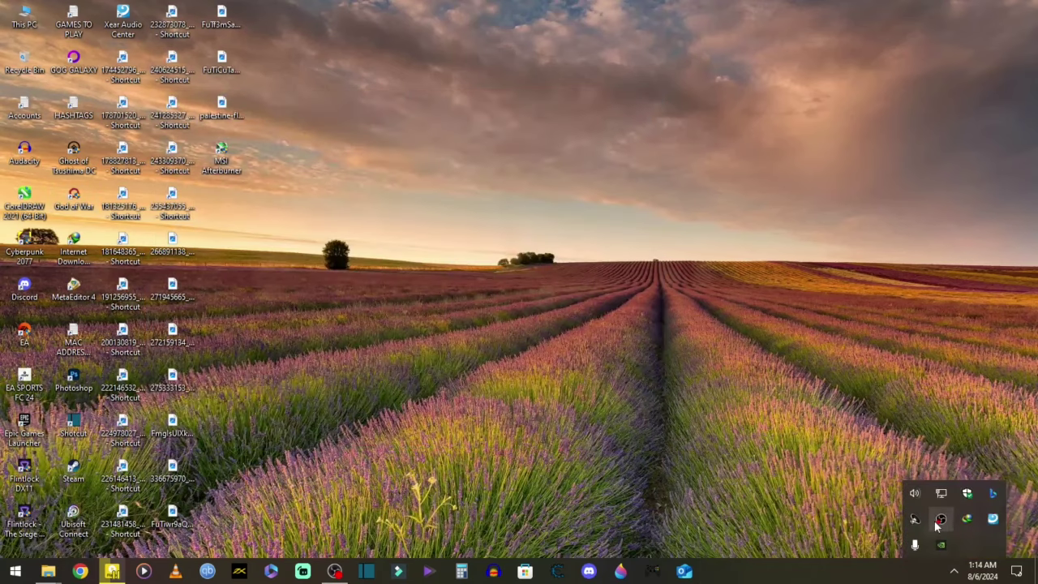
right_click(408, 176)
left_click(436, 208)
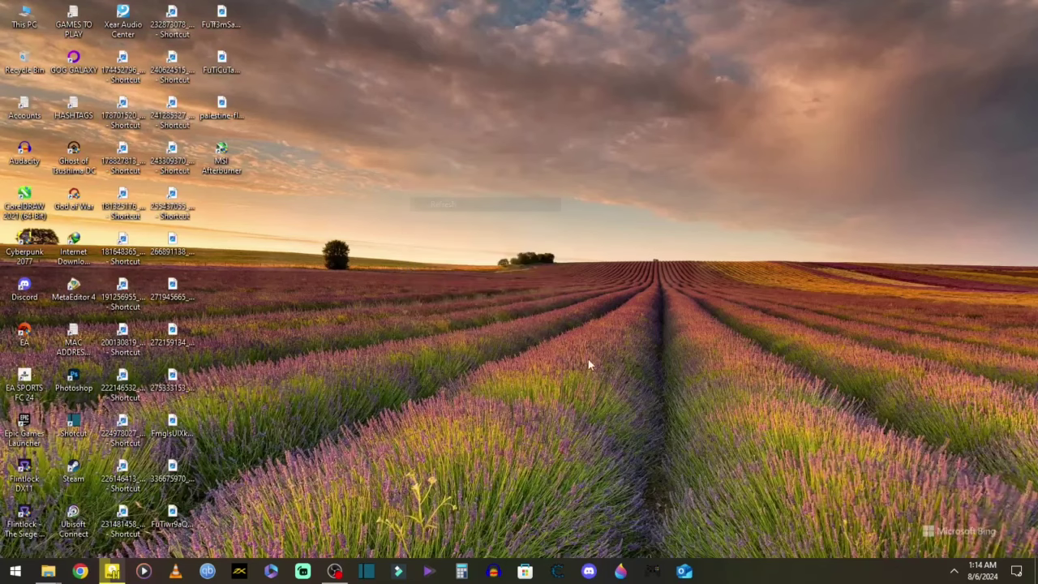
left_click(334, 571)
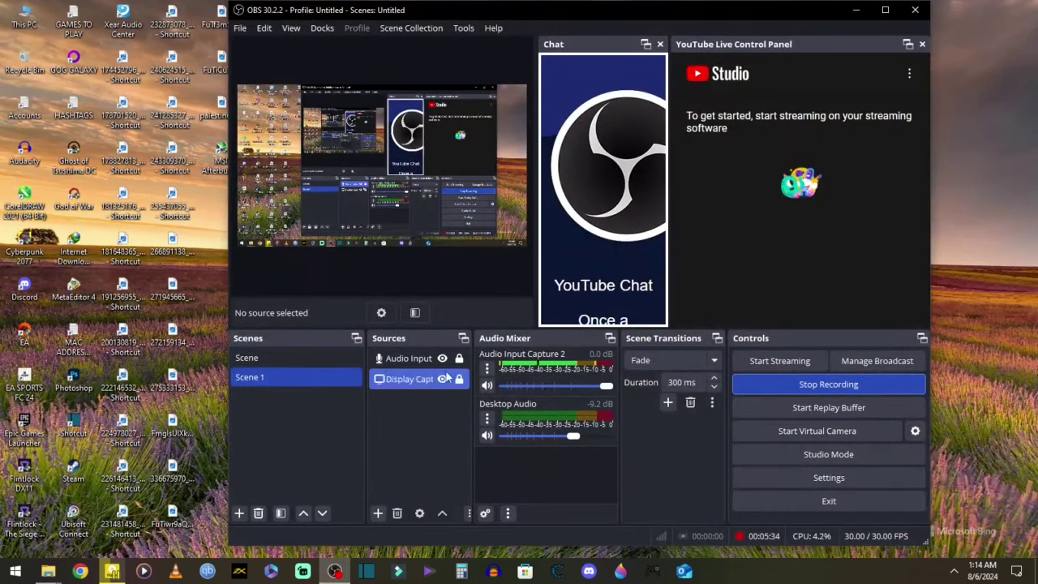